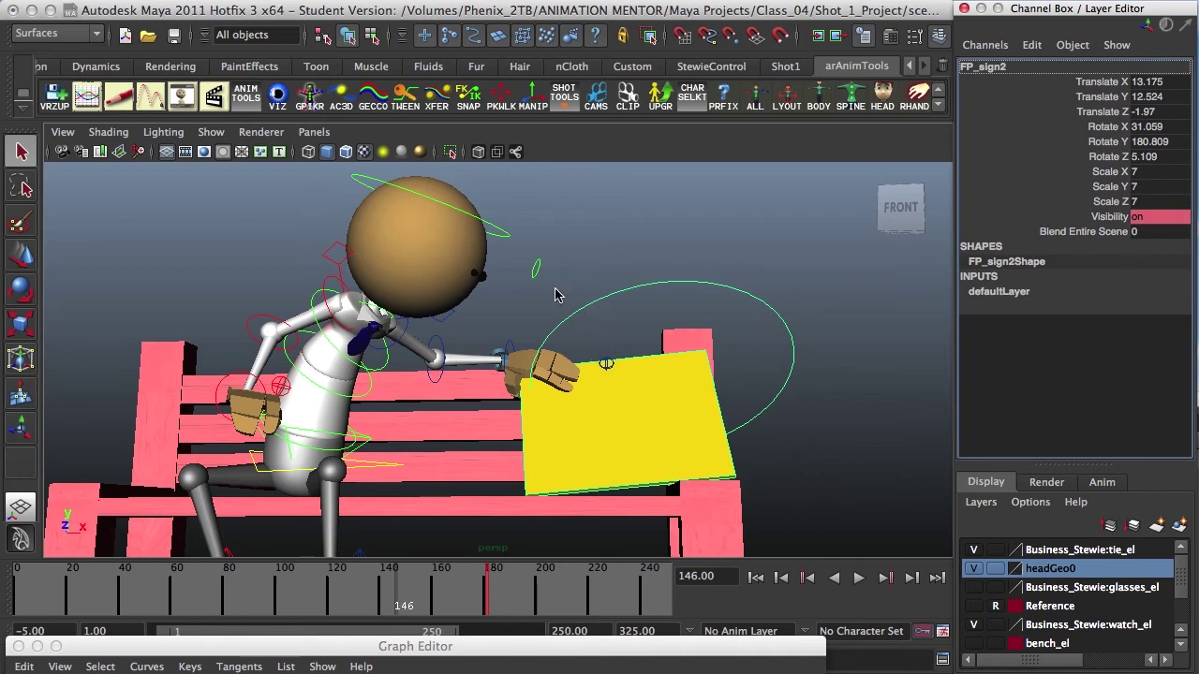
# - Orbit around Stewie and the bench and scrub to frame 147 to view the sign
pyautogui.keyDown('alt'); pyautogui.moveTo(554, 295); pyautogui.dragTo(527, 312); pyautogui.keyUp('alt')
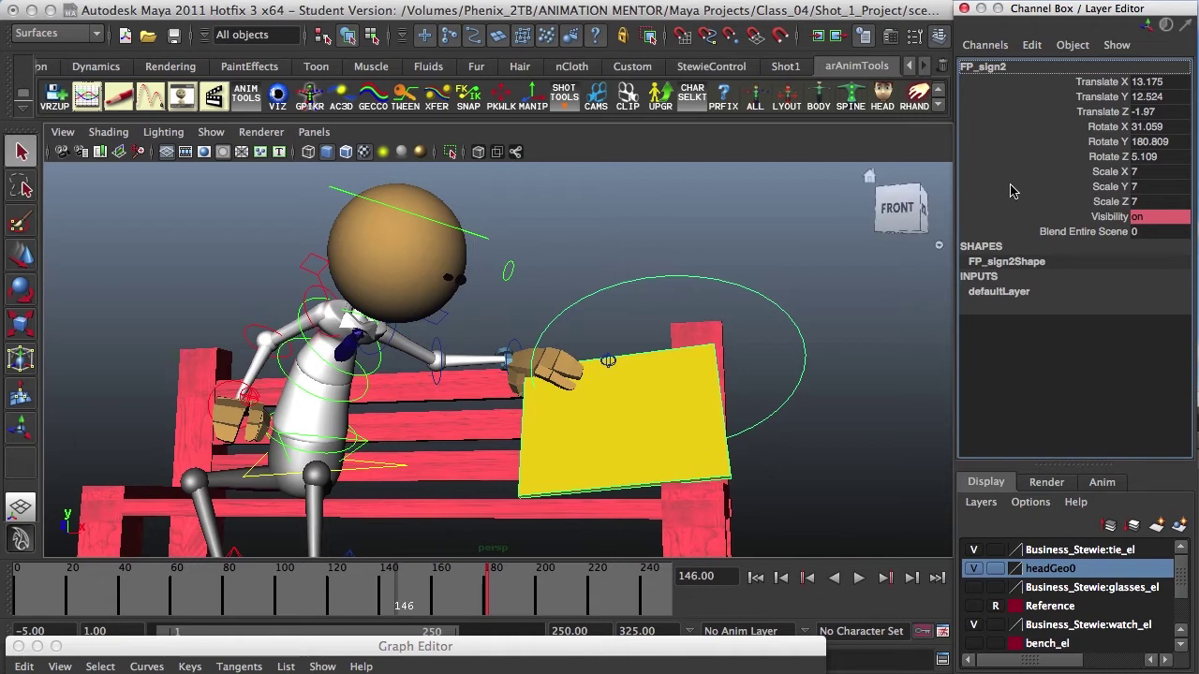
pyautogui.moveTo(620, 245)
pyautogui.keyDown('alt'); pyautogui.mouseDown()
pyautogui.moveTo(637, 255)
pyautogui.moveTo(637, 238)
pyautogui.moveTo(622, 248)
pyautogui.mouseUp(); pyautogui.keyUp('alt')
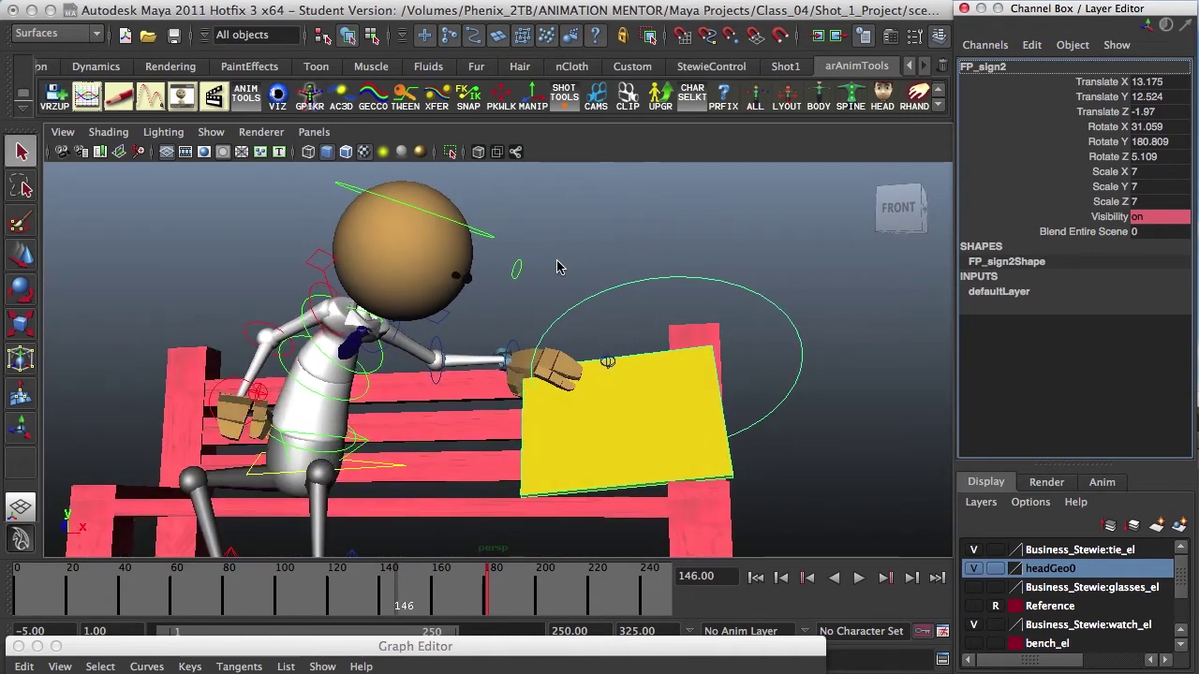
pyautogui.moveTo(557, 268)
pyautogui.keyDown('alt'); pyautogui.mouseDown()
pyautogui.moveTo(591, 275)
pyautogui.moveTo(508, 265)
pyautogui.moveTo(560, 268)
pyautogui.mouseUp(); pyautogui.keyUp('alt')
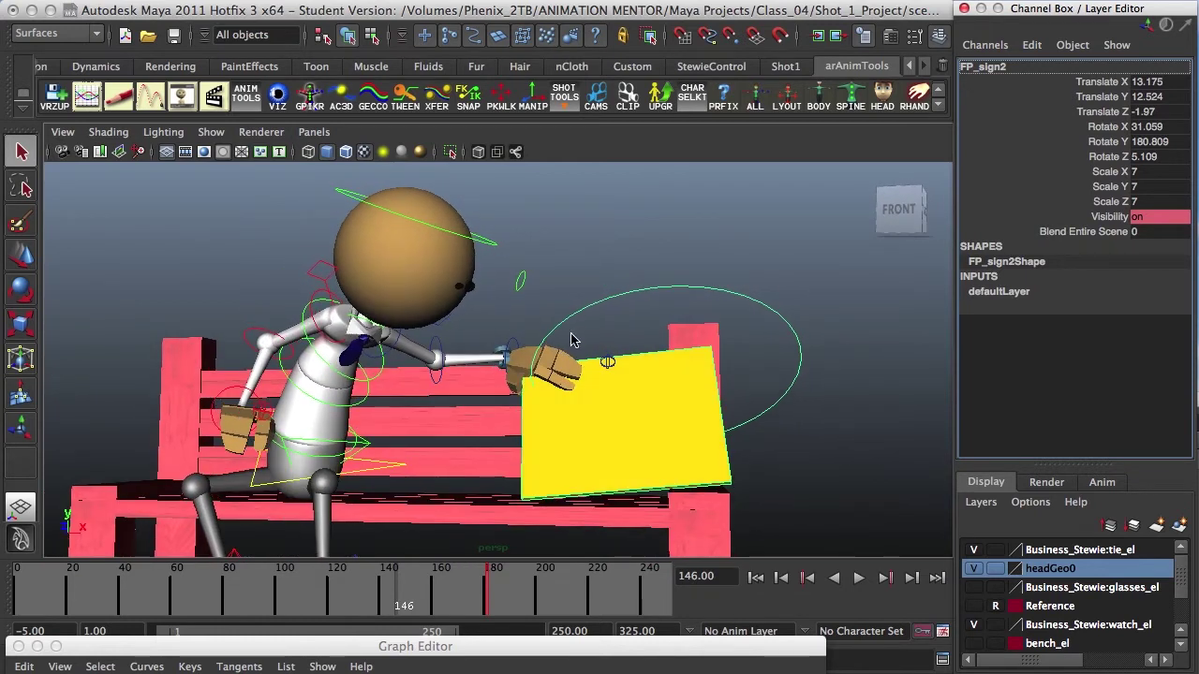
pyautogui.click(398, 581)
pyautogui.moveTo(398, 581); pyautogui.dragTo(398, 577)
# - Compare the pose at frames 146 and 147, then select Stewie's left-wrist FK control
pyautogui.hotkey('alt', '.')
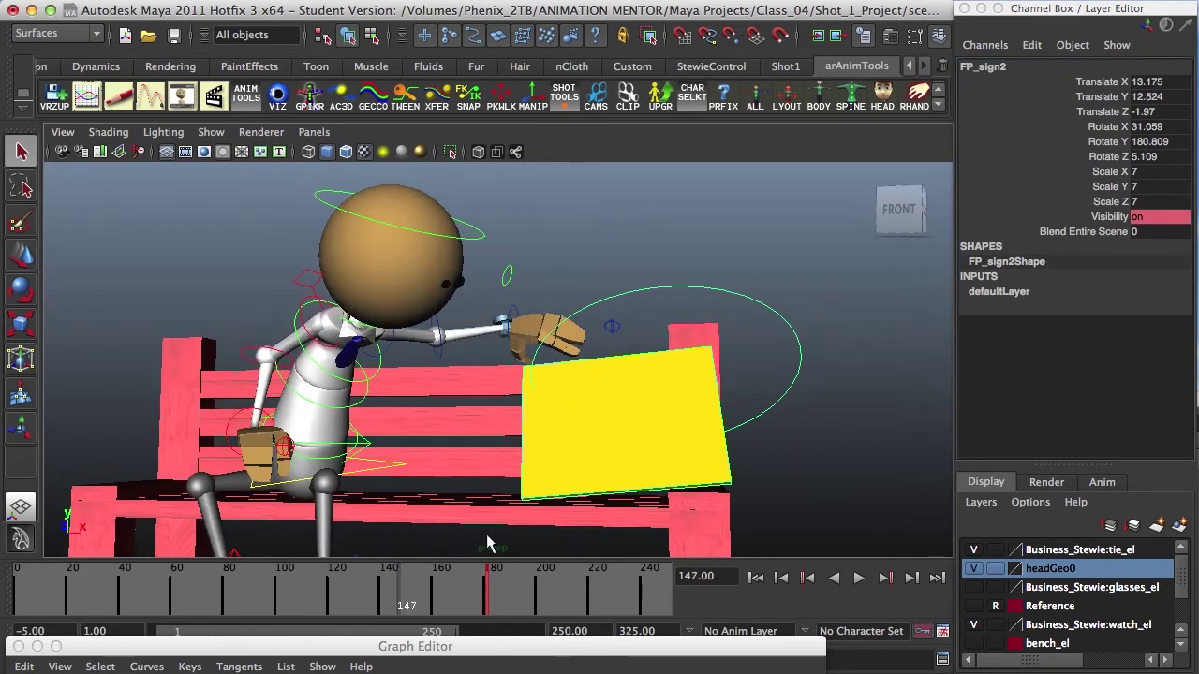
pyautogui.hotkey('alt', ',')
pyautogui.hotkey('alt', '.')
pyautogui.hotkey('alt', ',')
pyautogui.hotkey('alt', '.')
pyautogui.hotkey('alt', ',')
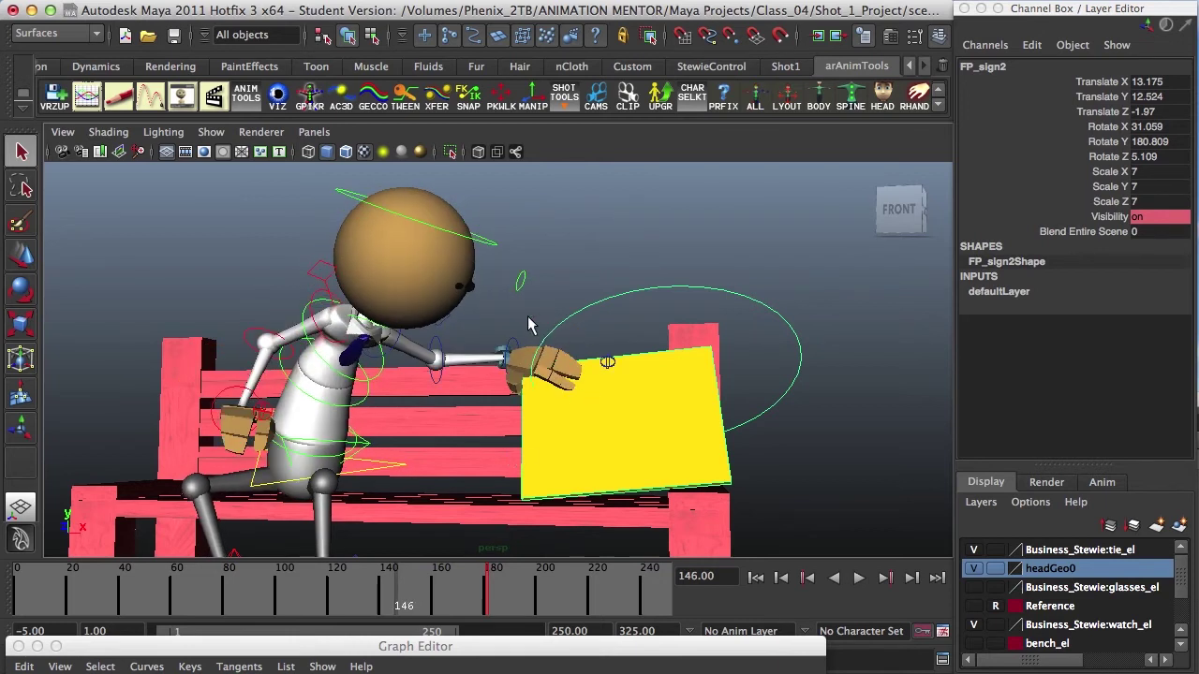
pyautogui.keyDown('alt'); pyautogui.moveTo(539, 323); pyautogui.dragTo(519, 343); pyautogui.keyUp('alt')
pyautogui.click(516, 351)
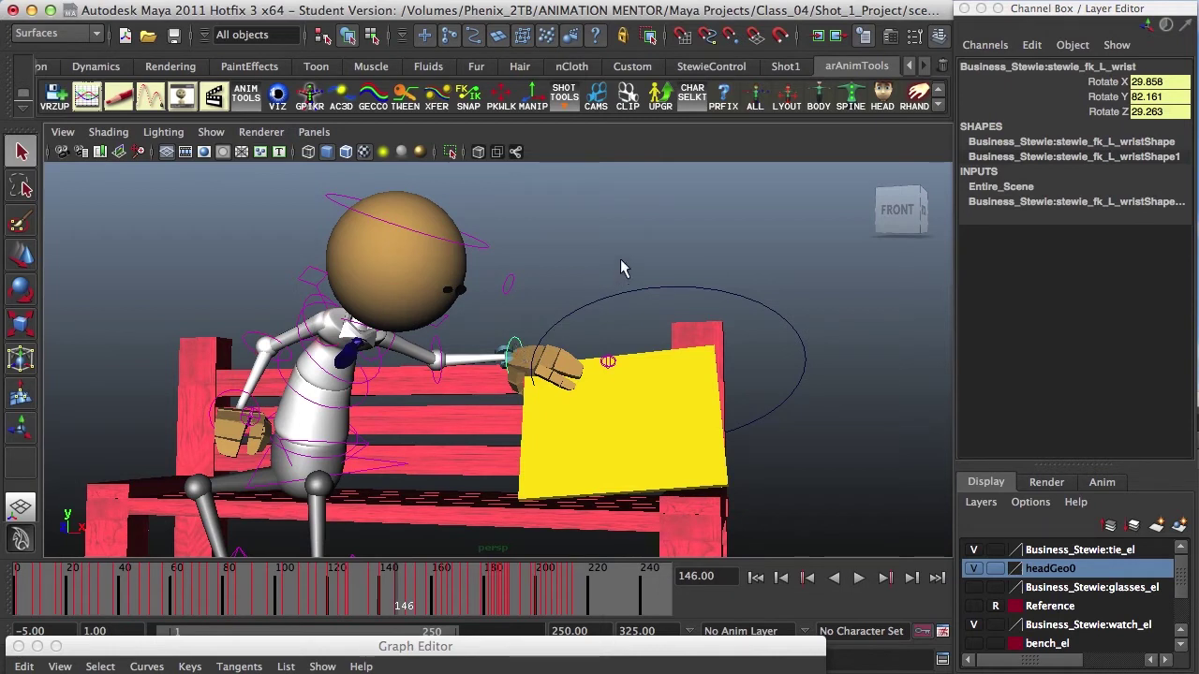
# - Add FP_sign2 and parent-constrain it to the wrist with Maintain offset, all axes, weight 1
pyautogui.click(622, 306)
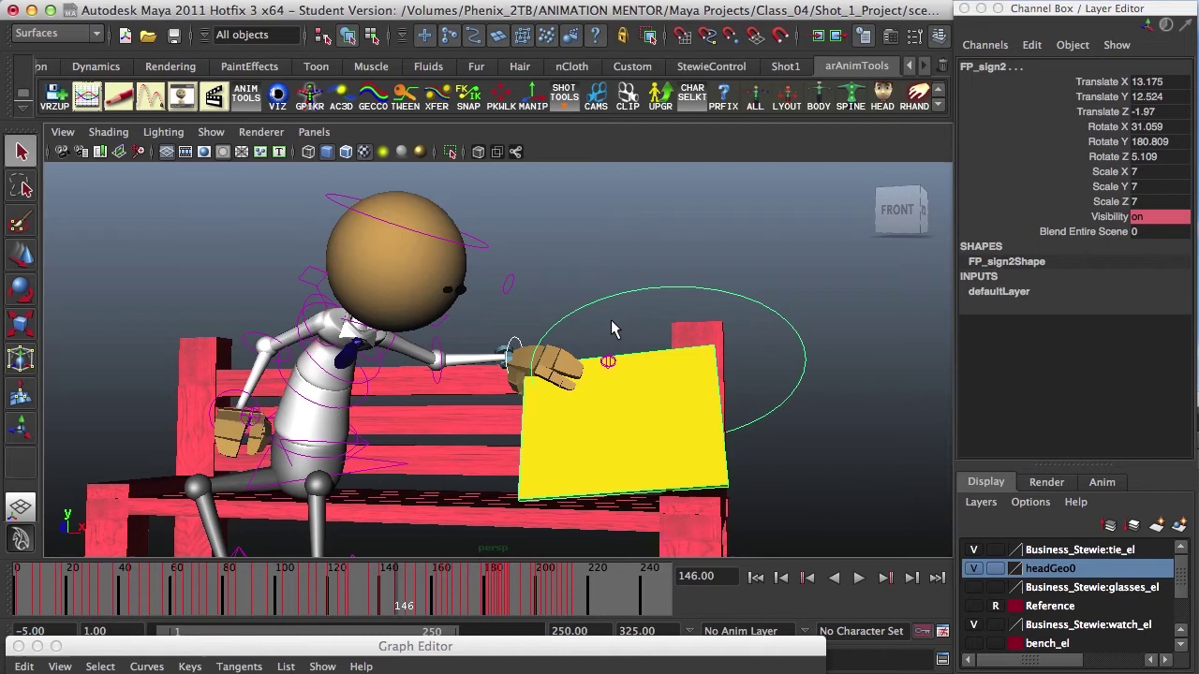
pyautogui.keyDown('alt'); pyautogui.moveTo(610, 328); pyautogui.dragTo(640, 326); pyautogui.keyUp('alt')
pyautogui.press('space')
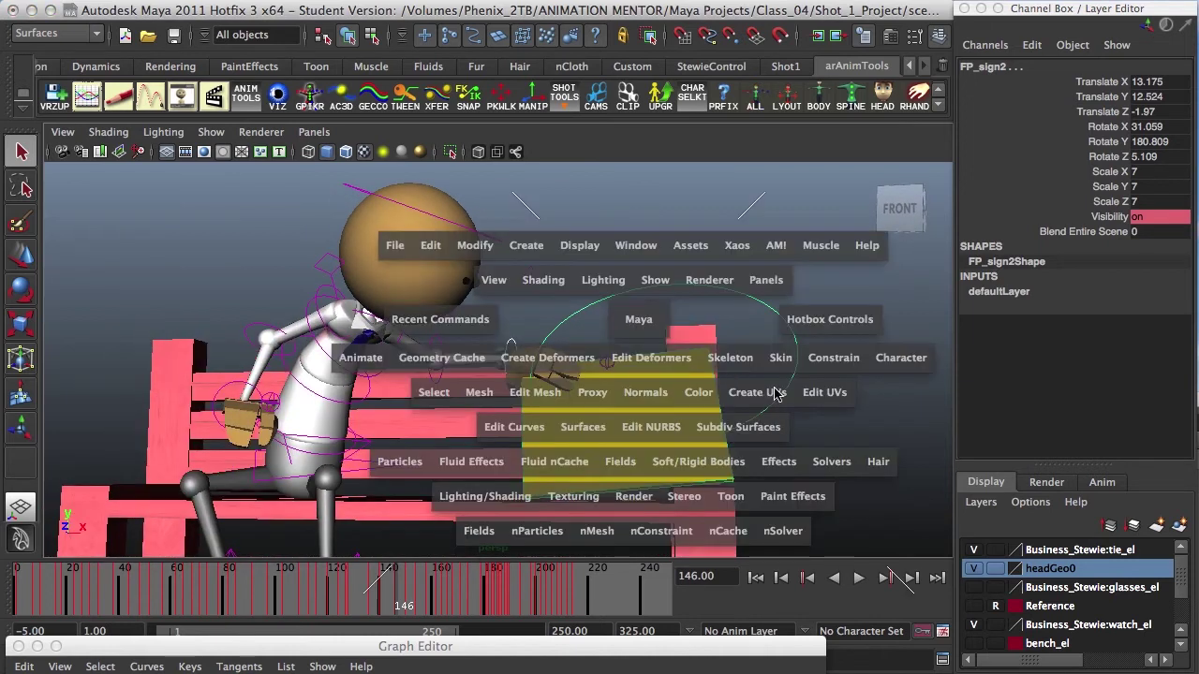
pyautogui.click(831, 359)
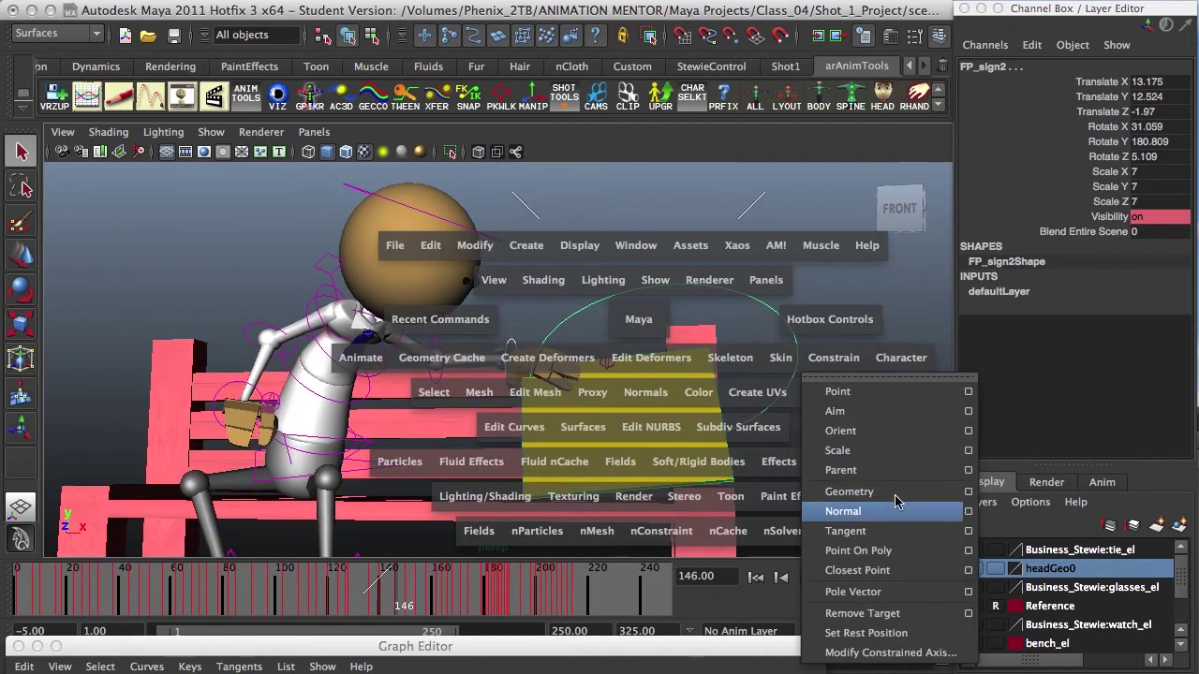
pyautogui.click(968, 470)
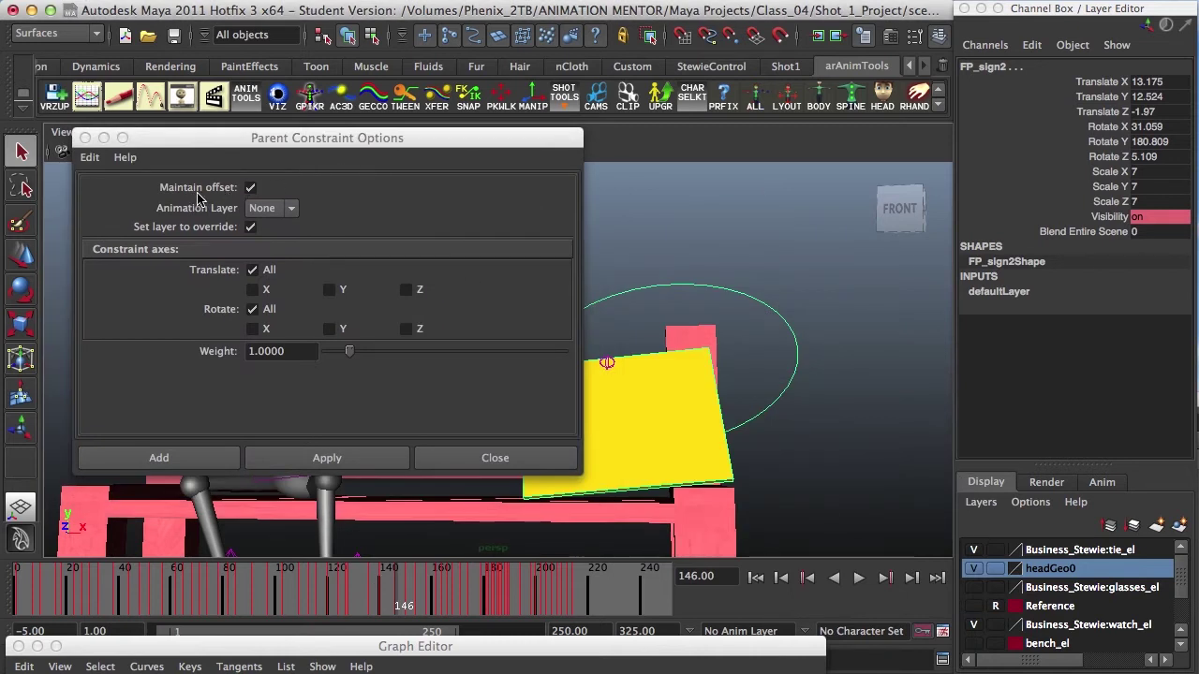
pyautogui.moveTo(298, 140); pyautogui.dragTo(152, 103)
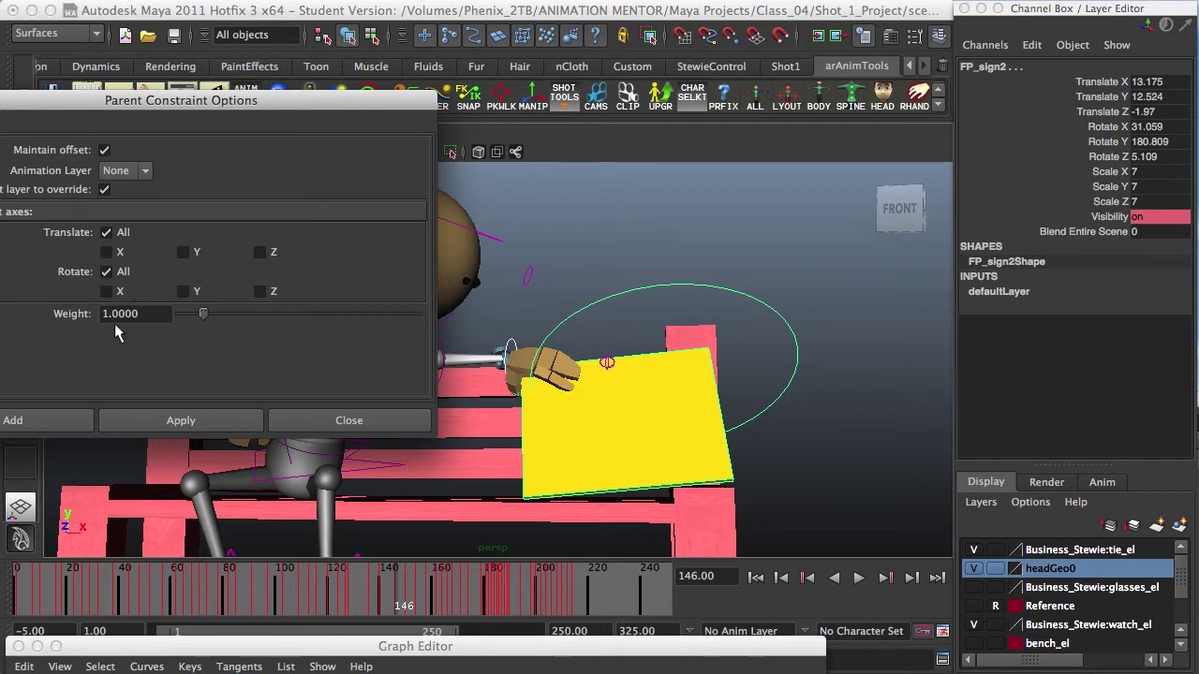
pyautogui.click(64, 420)
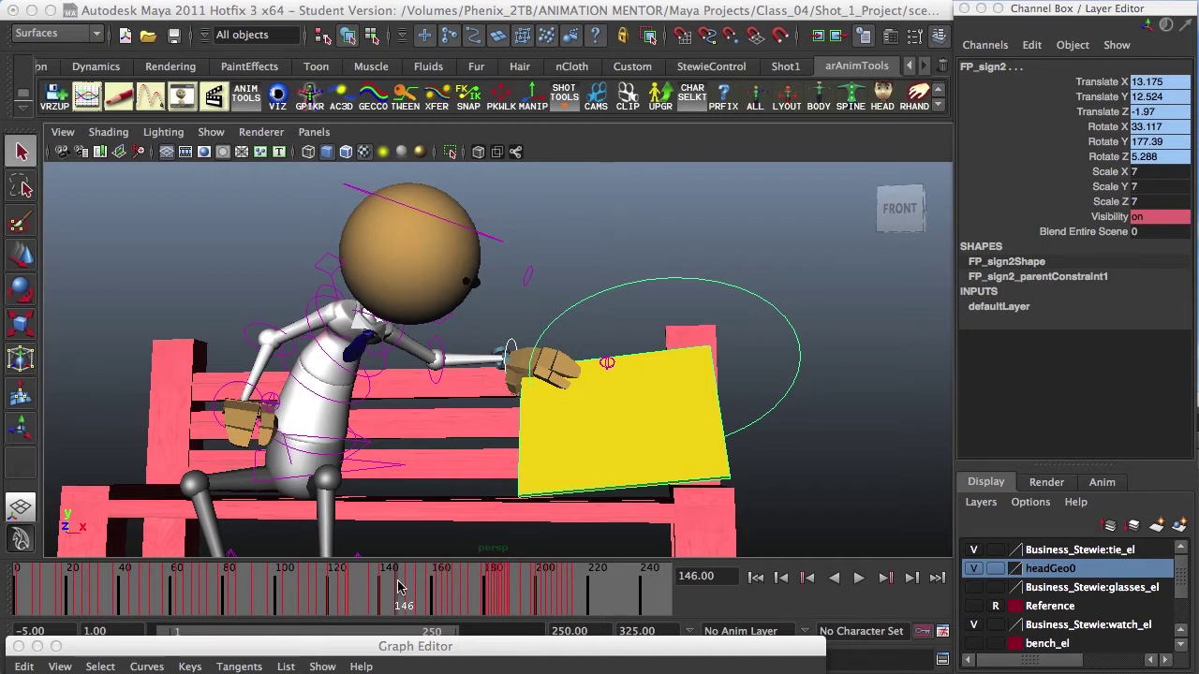
# - Step back and forth across frames 140–146 to check the sign follows the wrist
pyautogui.moveTo(397, 588); pyautogui.dragTo(398, 587)
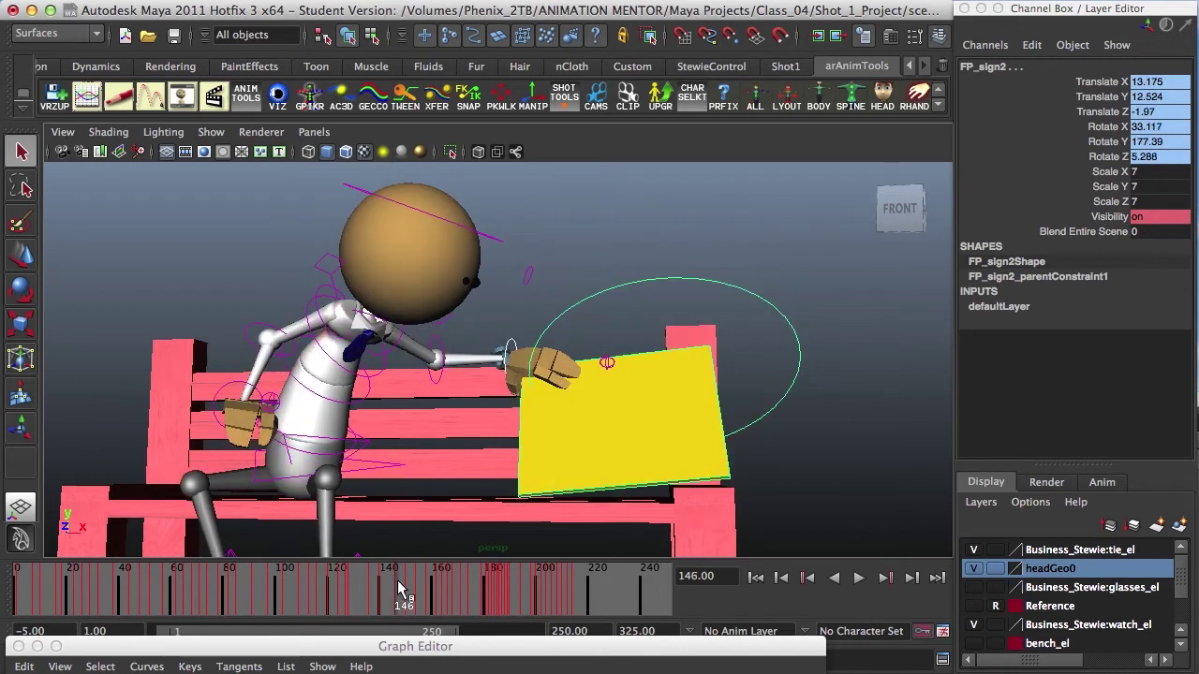
pyautogui.press(',')
pyautogui.press(',')
pyautogui.press(',')
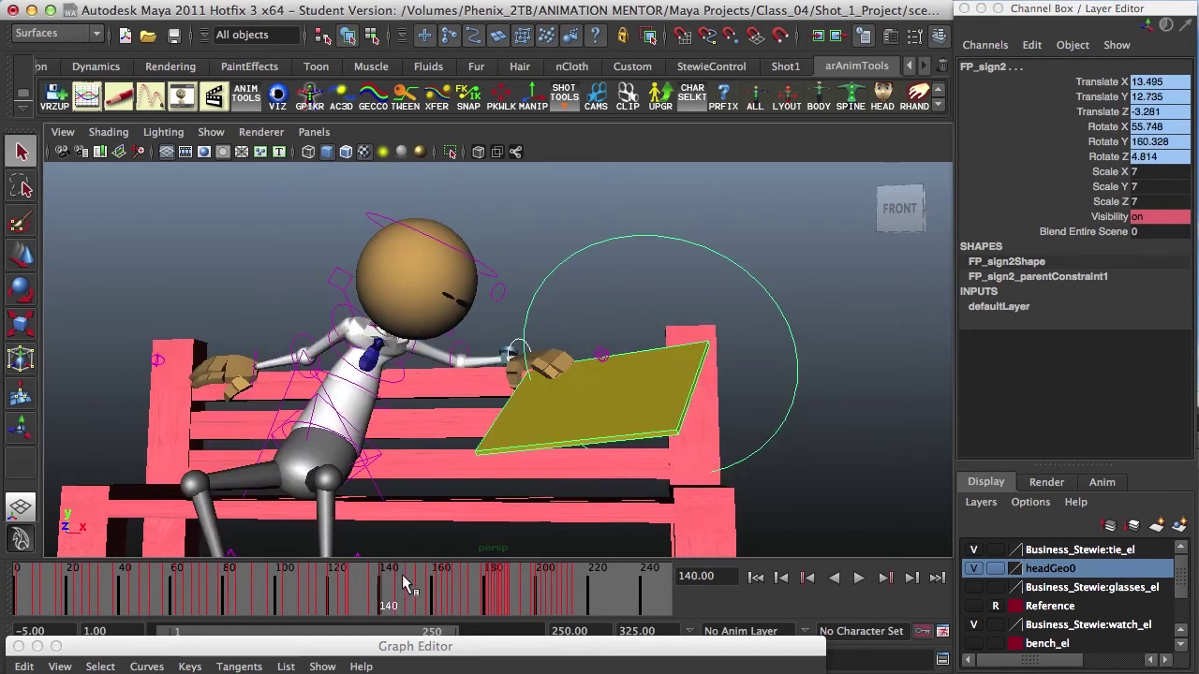
pyautogui.press('.')
pyautogui.press(',')
pyautogui.press('.')
# - Select only FP_sign2 and show FP_sign2_parentConstraint1's weight attributes in the Channel Box
pyautogui.press('.')
pyautogui.press(',')
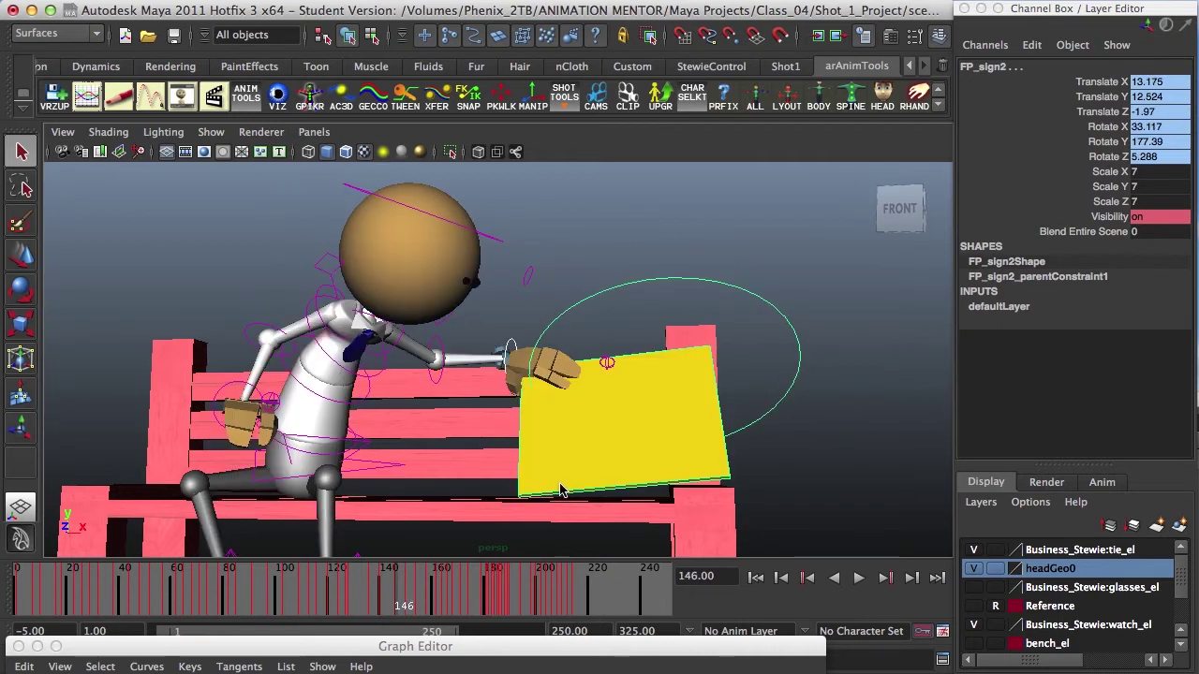
pyautogui.press(',')
pyautogui.press('.')
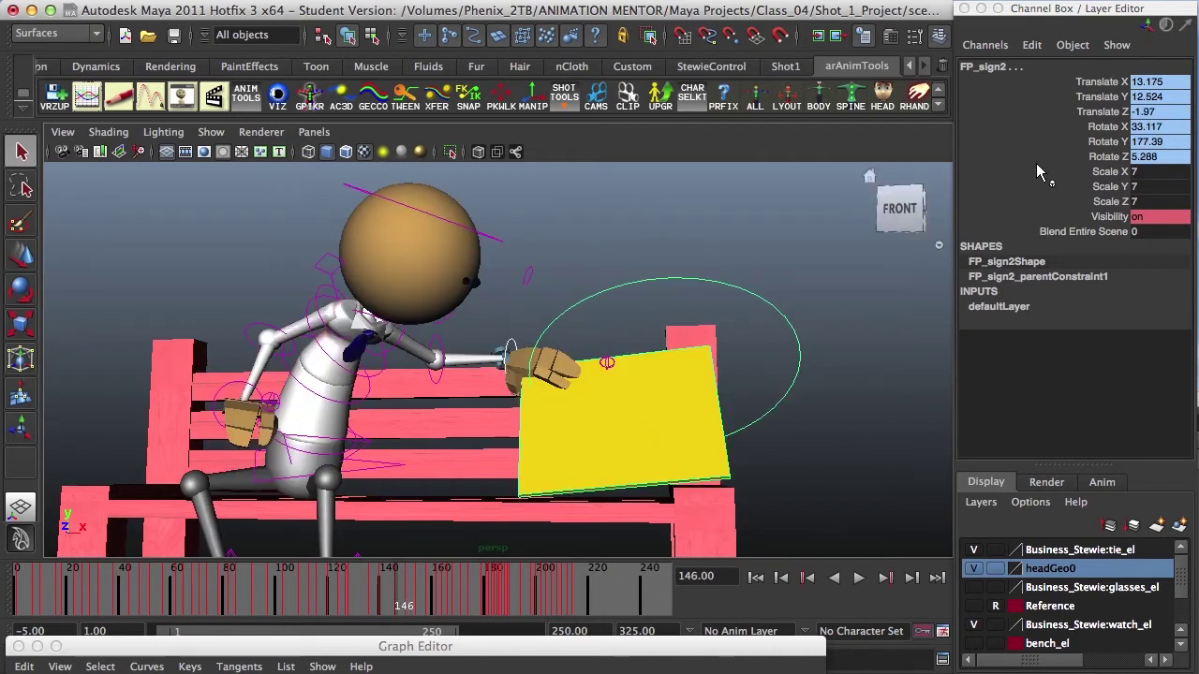
pyautogui.click(707, 298)
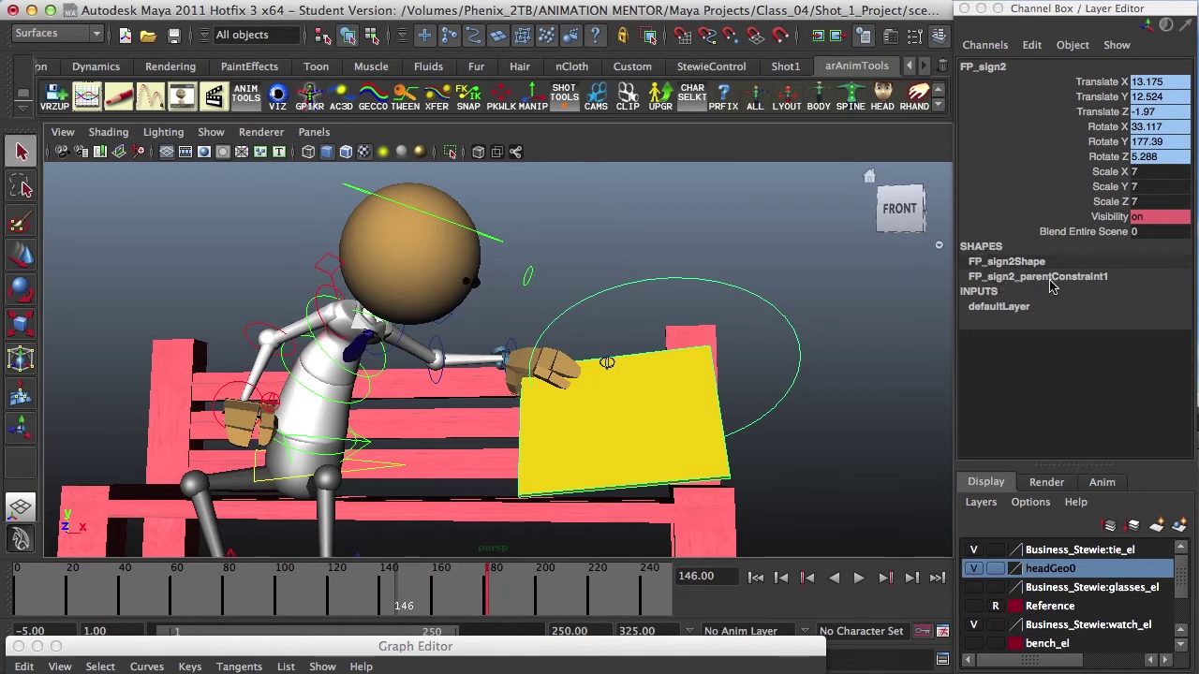
pyautogui.click(1077, 284)
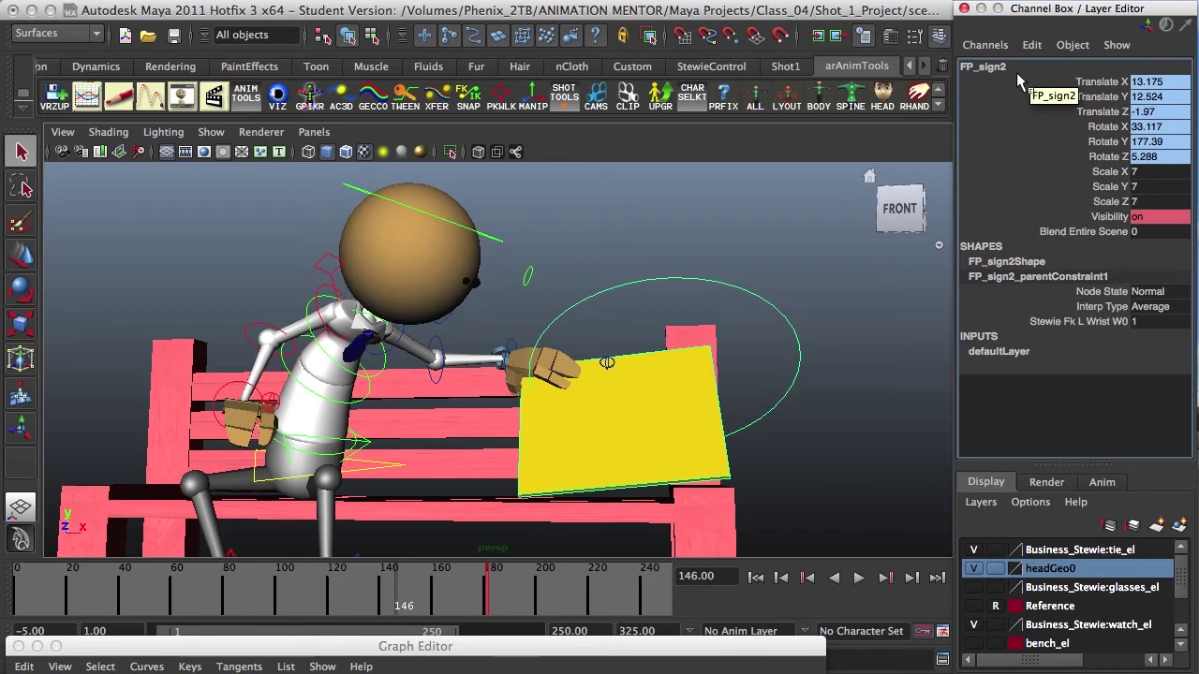
# - Add a keyable float attribute Sign_Constraint to FP_sign2 and select it in the Channel Box
pyautogui.click(1032, 45)
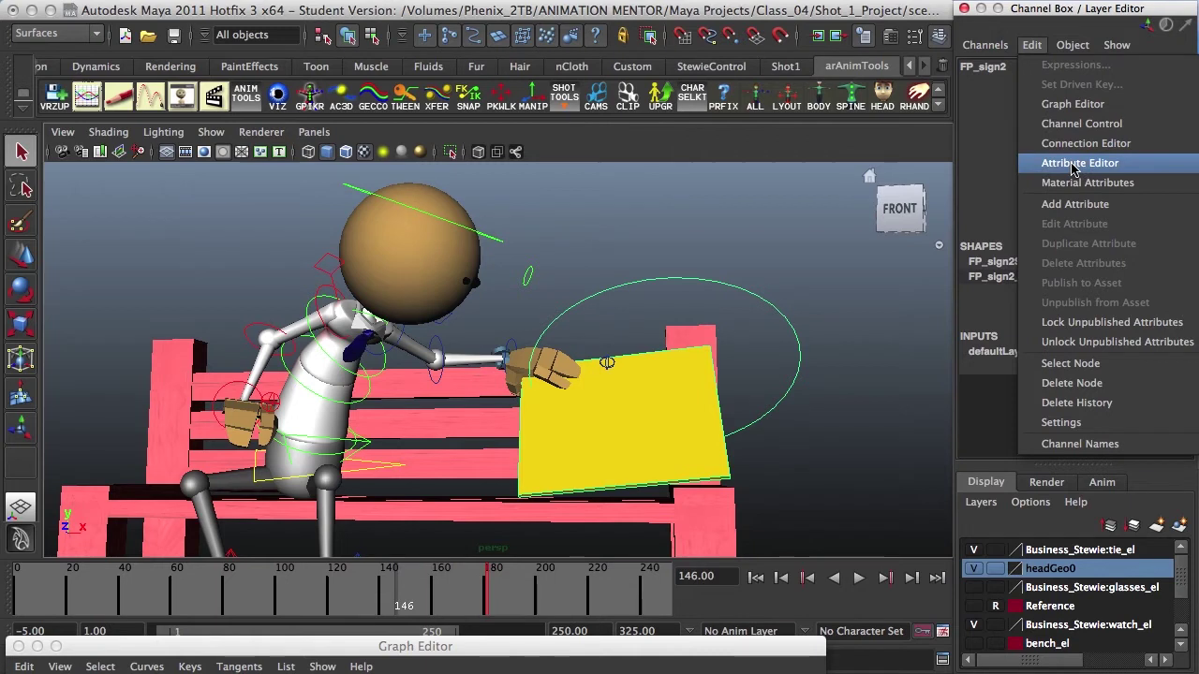
pyautogui.click(1074, 207)
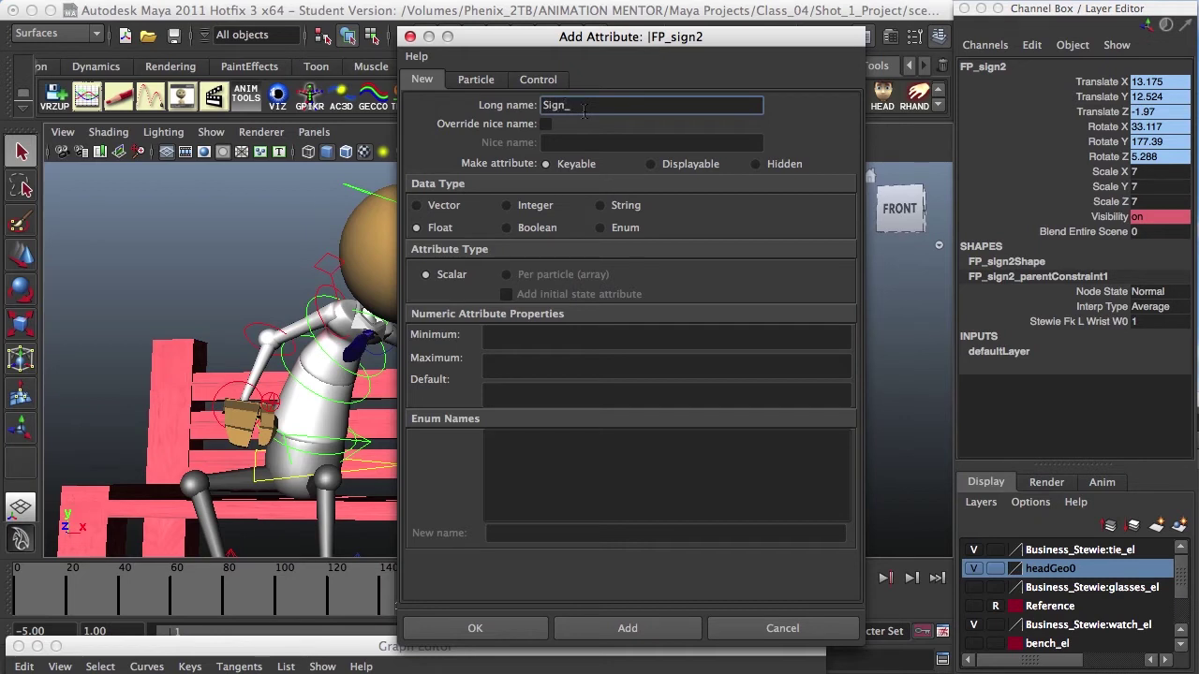
pyautogui.write('Sign_Constraint')
pyautogui.click(507, 619)
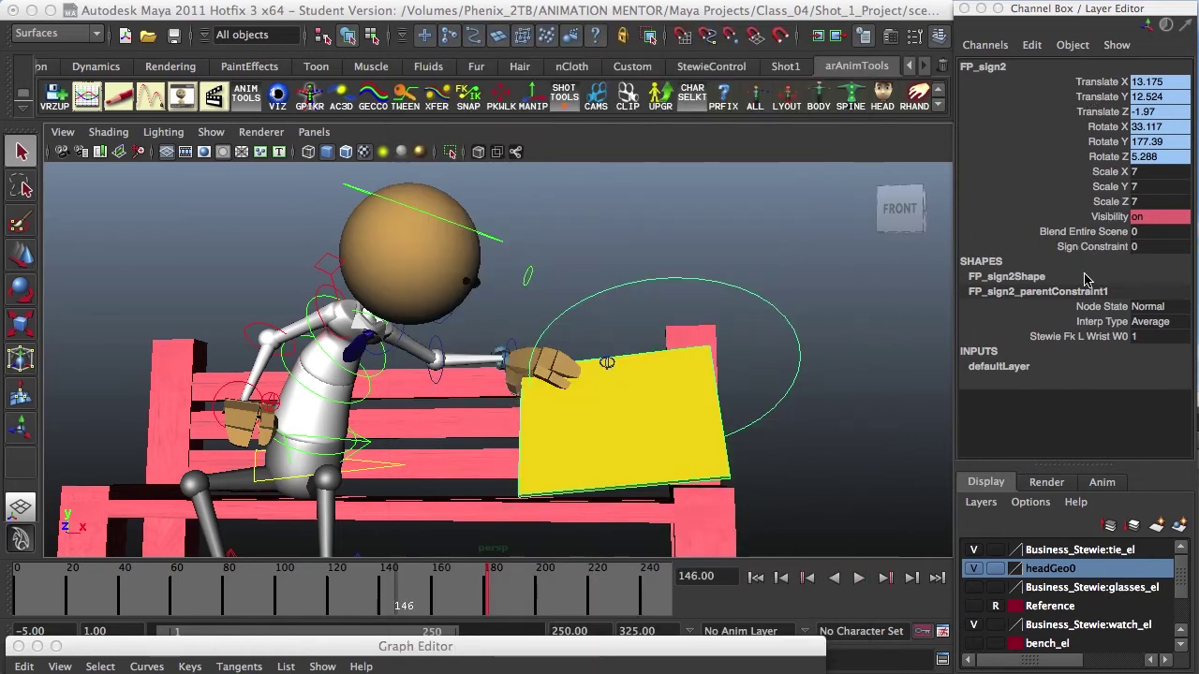
pyautogui.click(1079, 249)
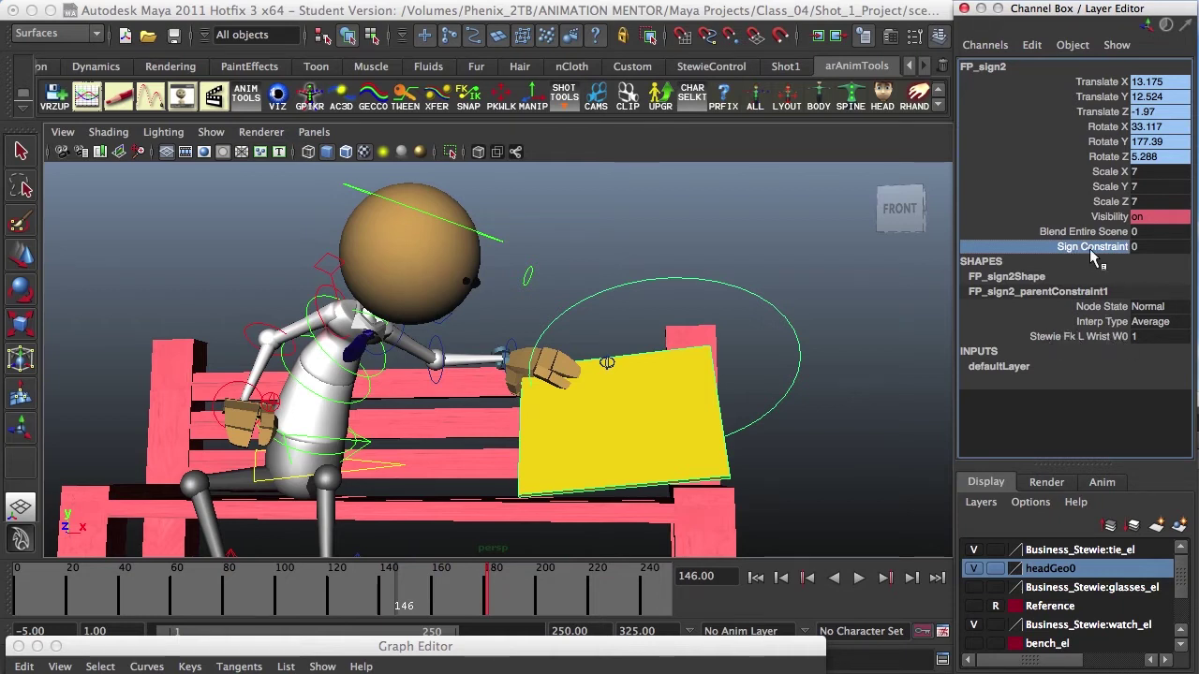
# - In the Connection Editor, pick FP_sign2's Sign_Constraint as the output and reload FP_sign2 as input
pyautogui.click(1032, 45)
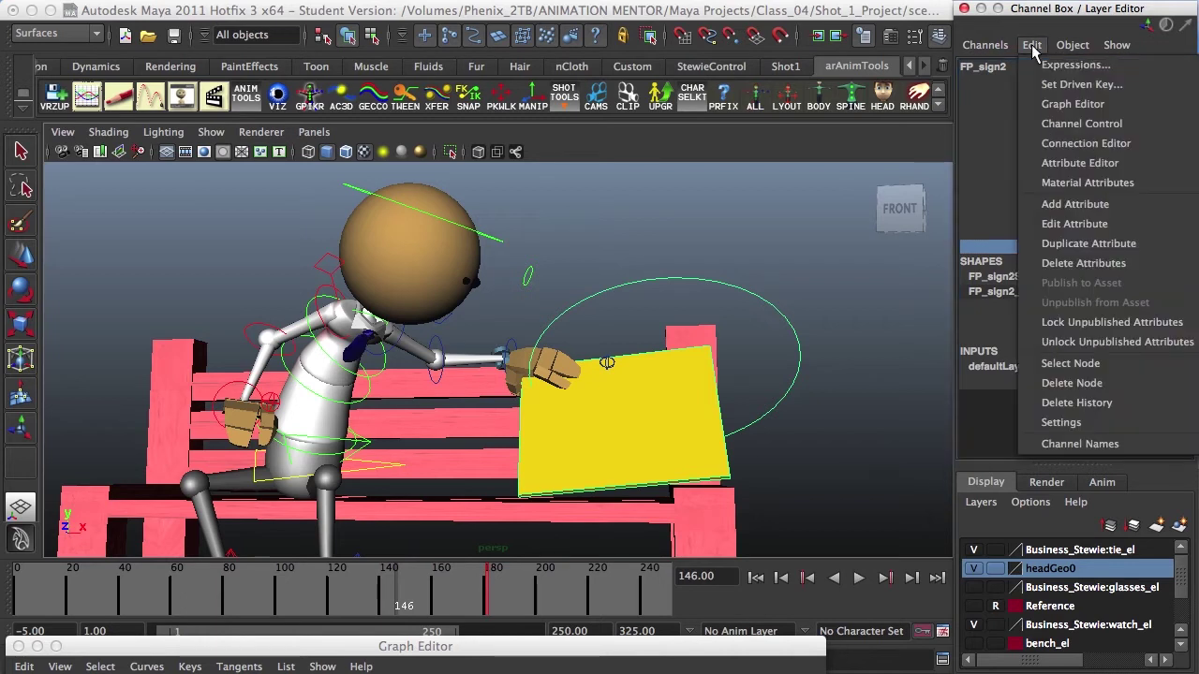
pyautogui.click(1085, 143)
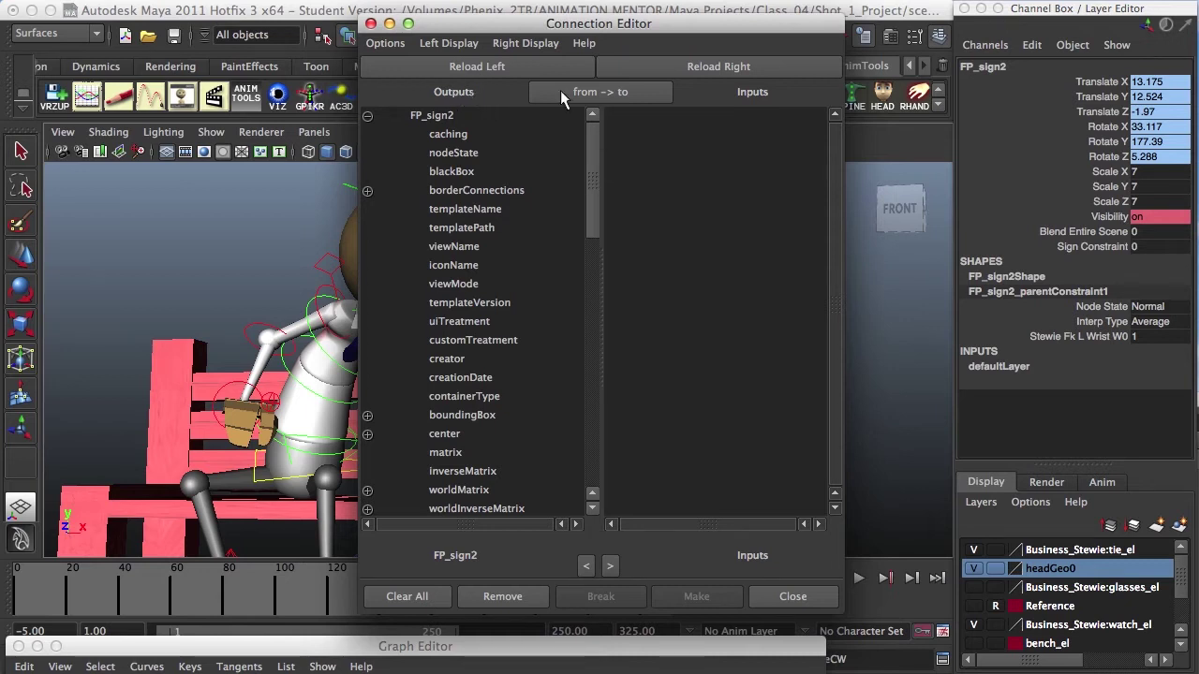
pyautogui.click(1093, 246)
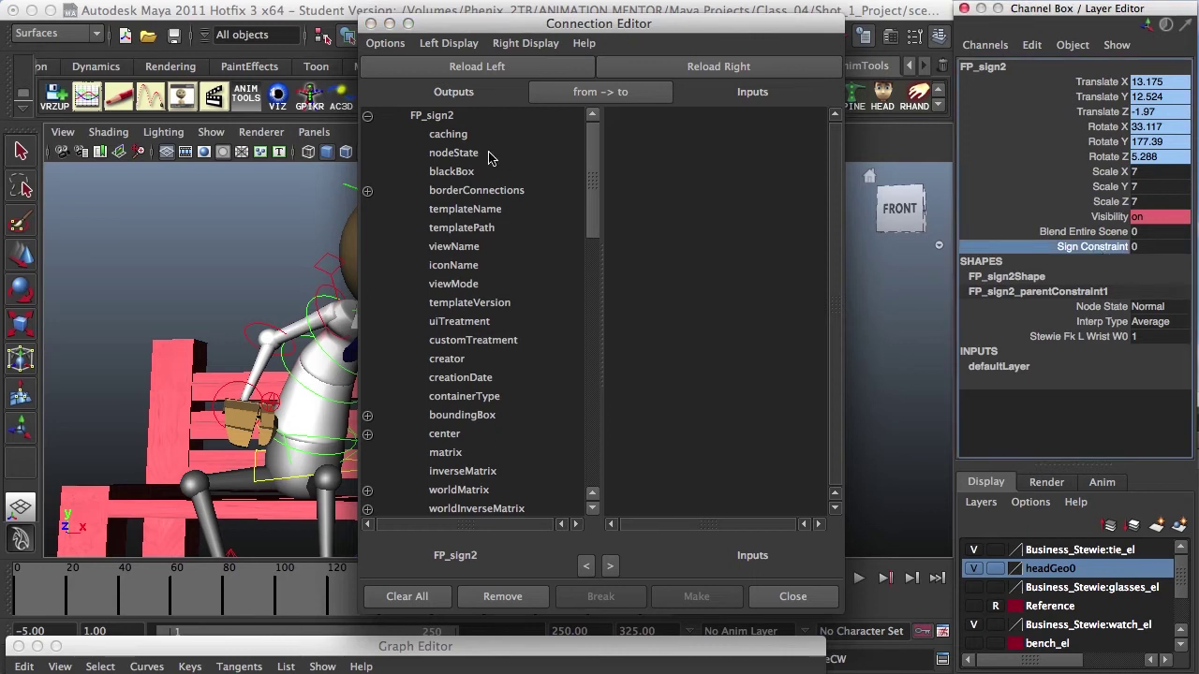
pyautogui.click(470, 75)
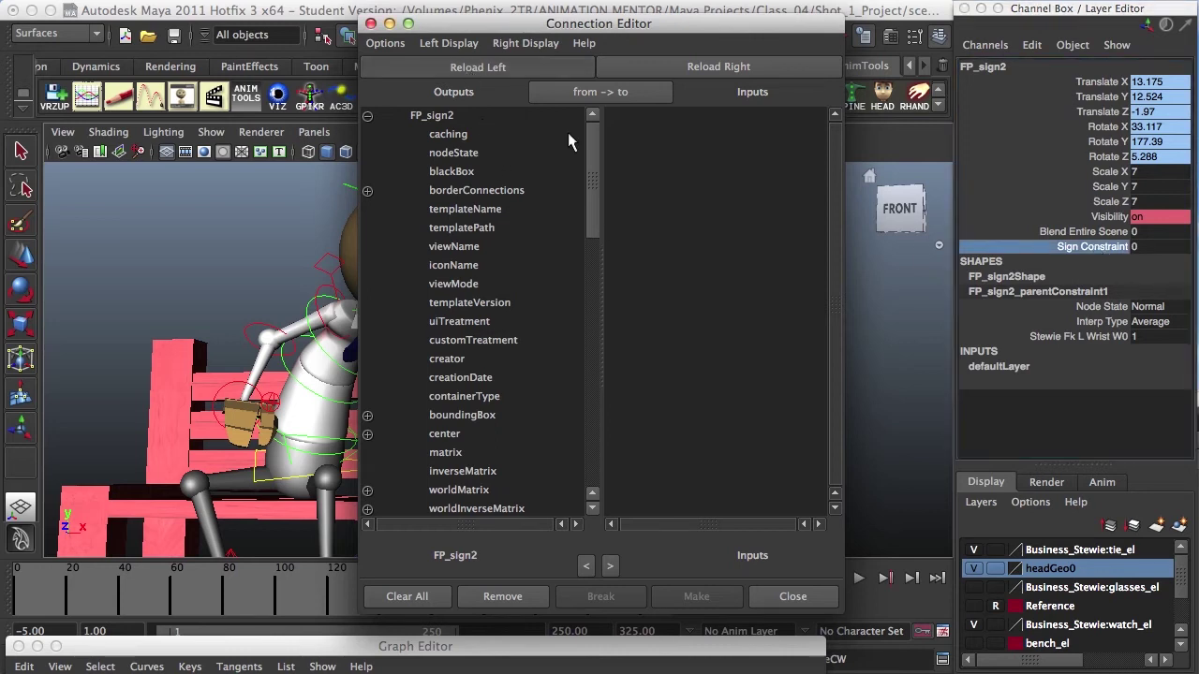
pyautogui.moveTo(592, 143); pyautogui.dragTo(604, 460)
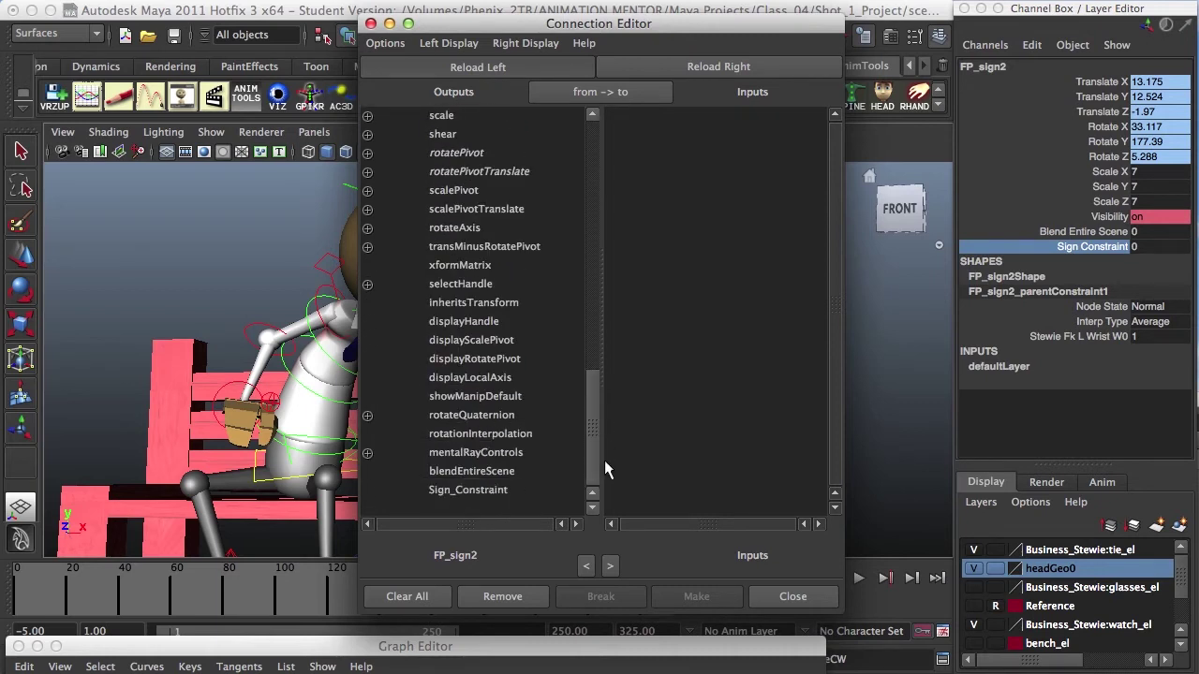
pyautogui.click(479, 485)
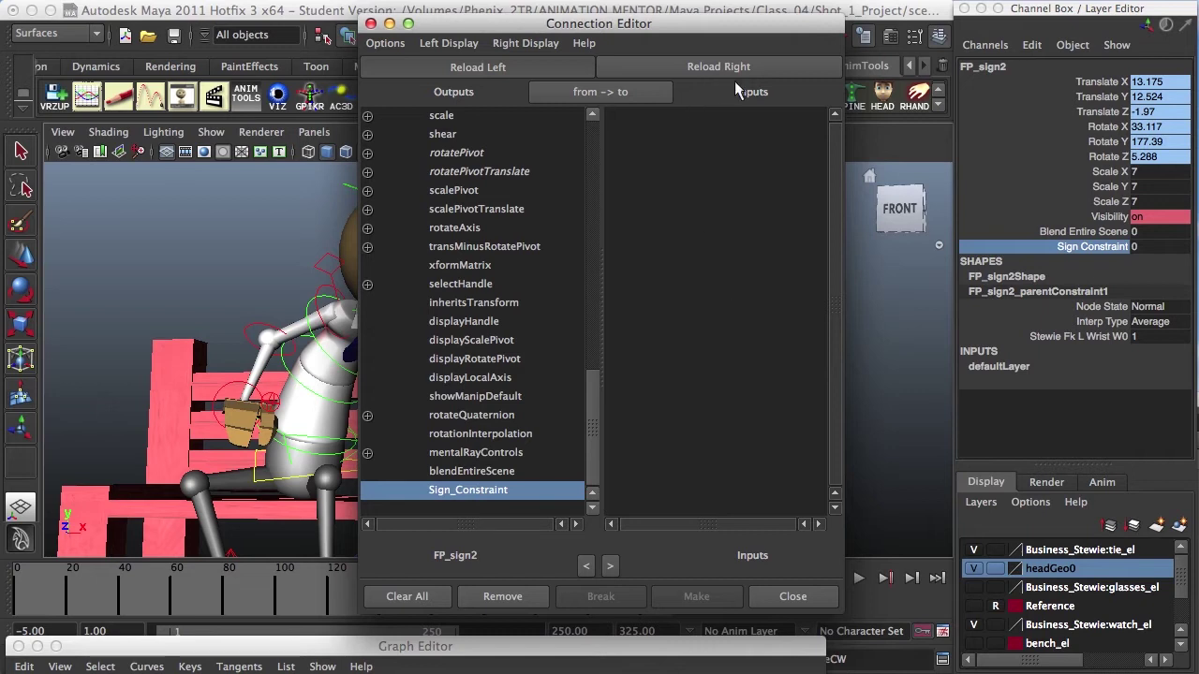
pyautogui.click(1057, 335)
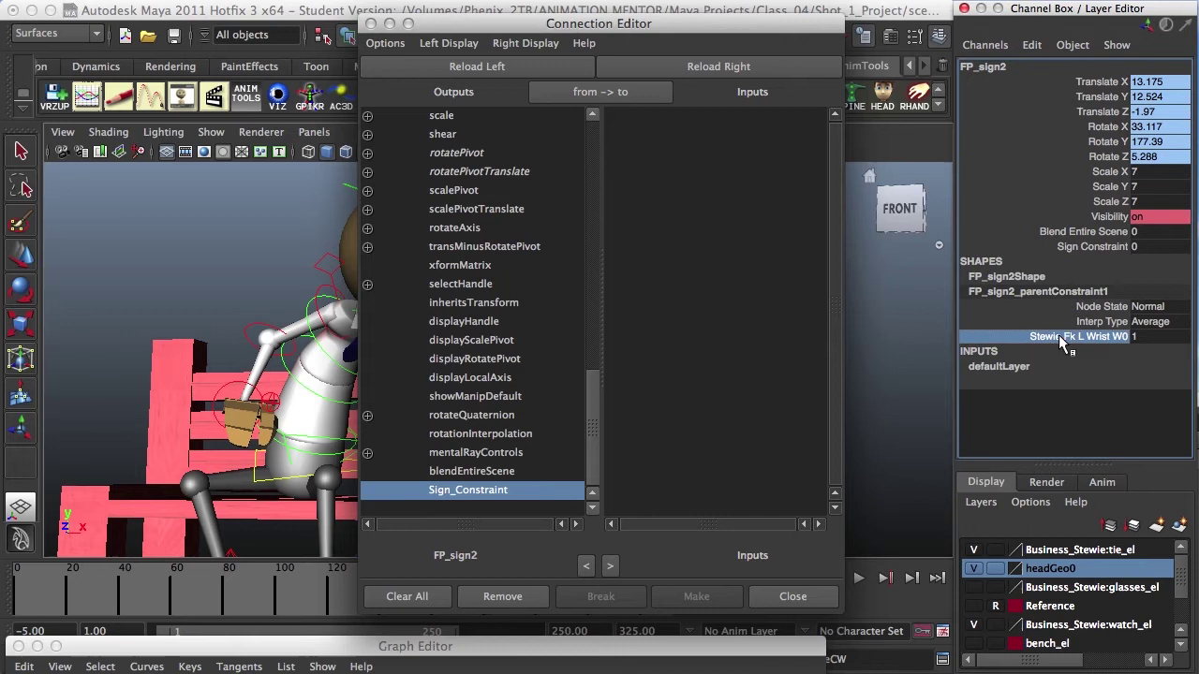
pyautogui.click(733, 67)
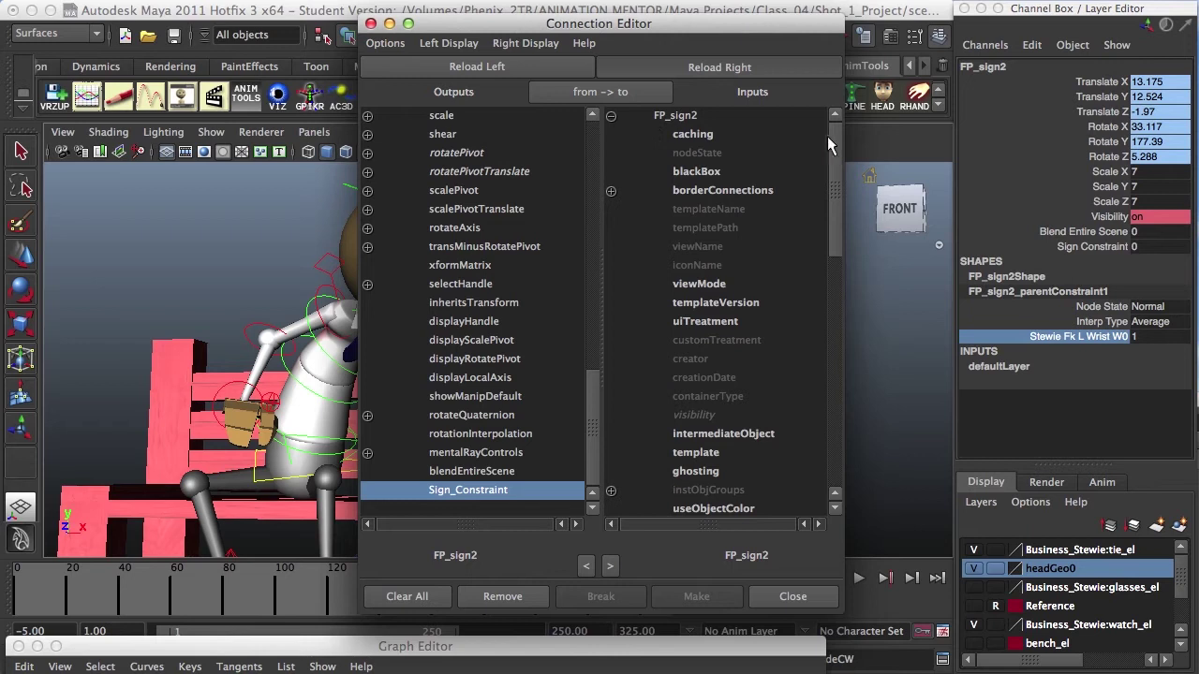
pyautogui.moveTo(827, 136); pyautogui.dragTo(834, 395)
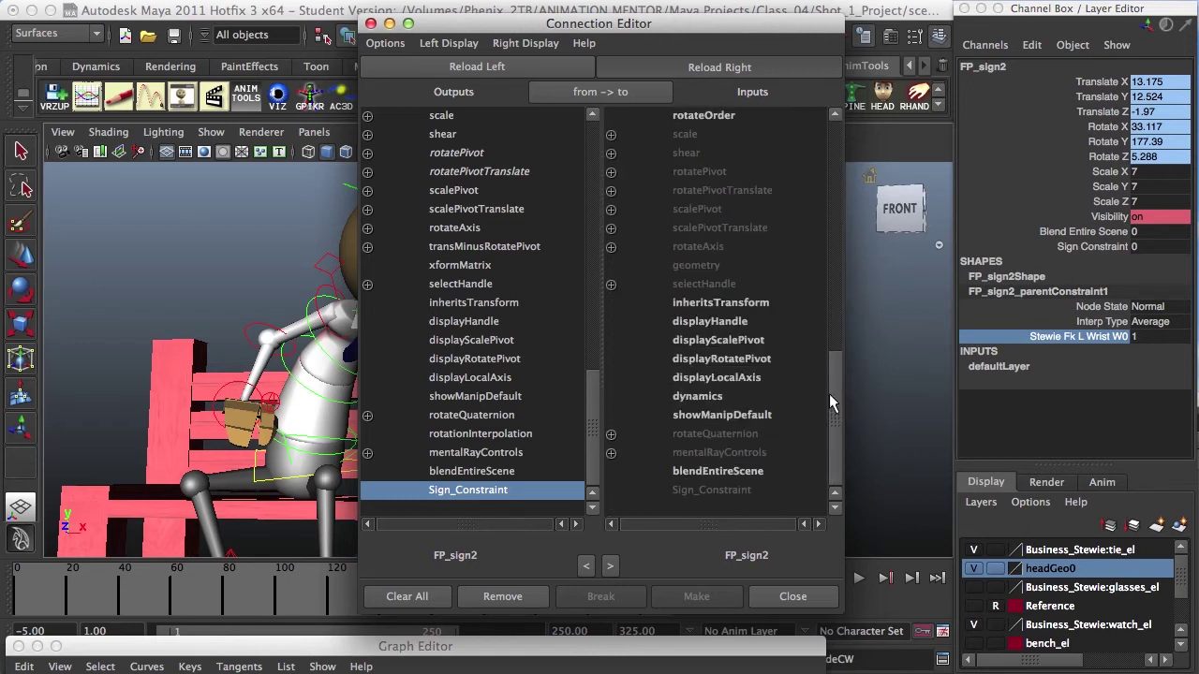
# - Load FP_sign2_parentConstraint1 from the Hypergraph and connect Sign_Constraint to stewie_fk_L_wristW0
pyautogui.press('space')
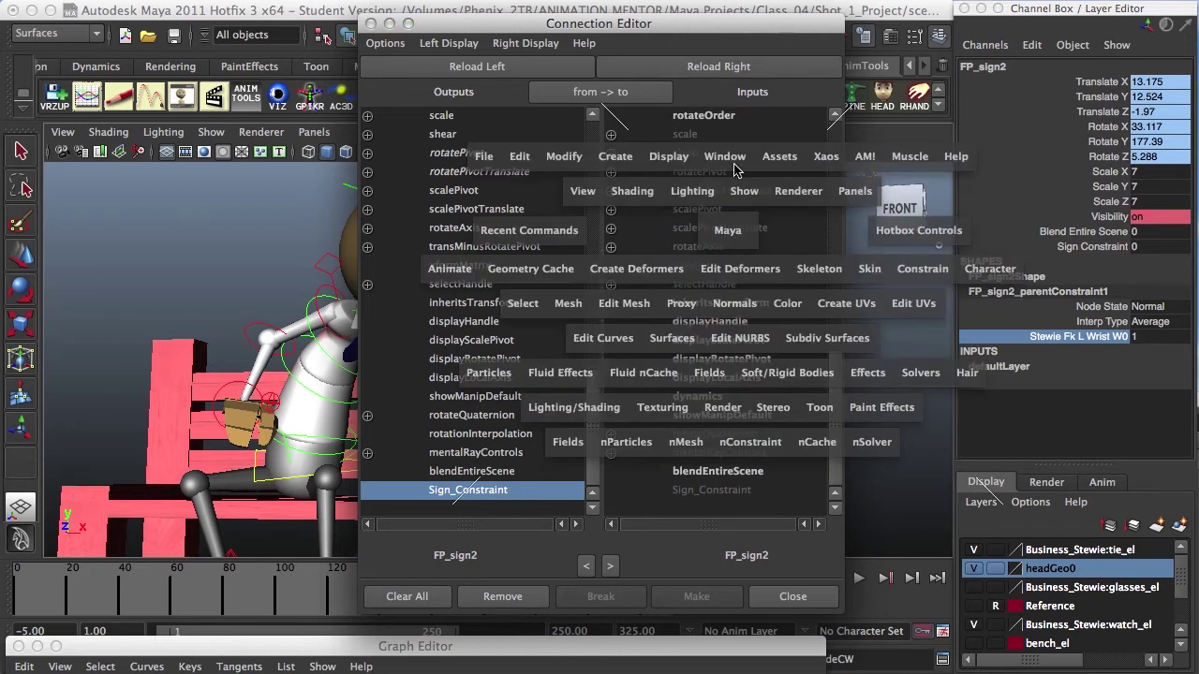
pyautogui.moveTo(729, 158); pyautogui.dragTo(783, 351)
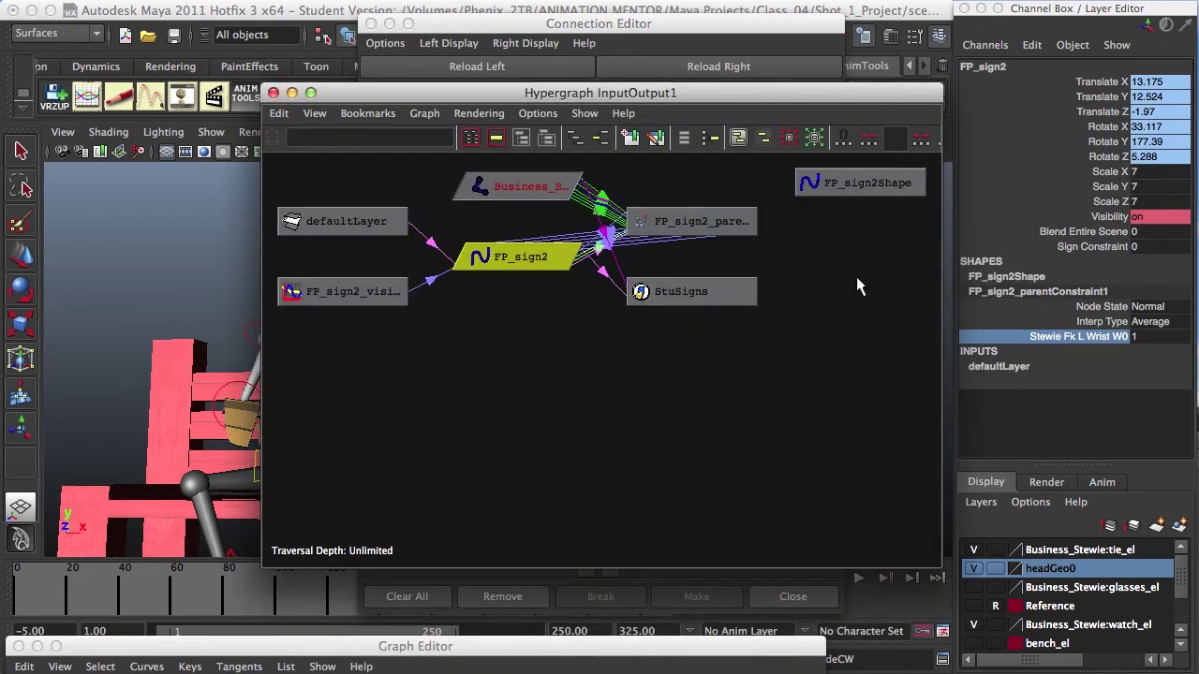
pyautogui.click(668, 223)
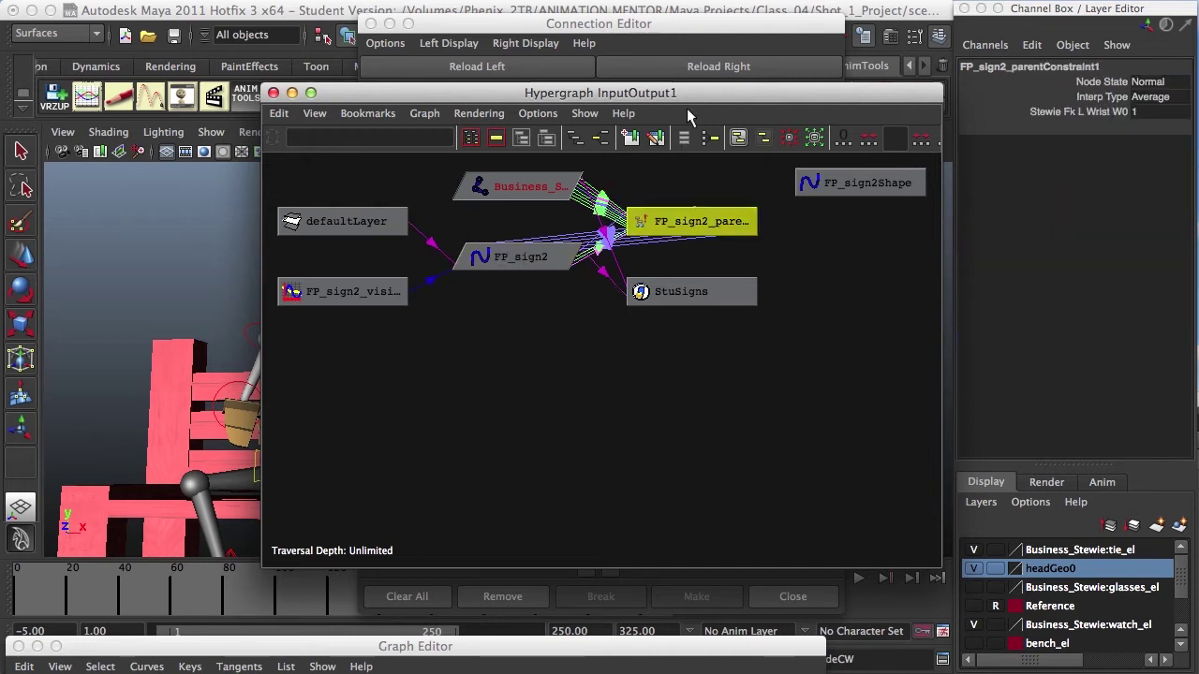
pyautogui.moveTo(689, 94); pyautogui.dragTo(690, 310)
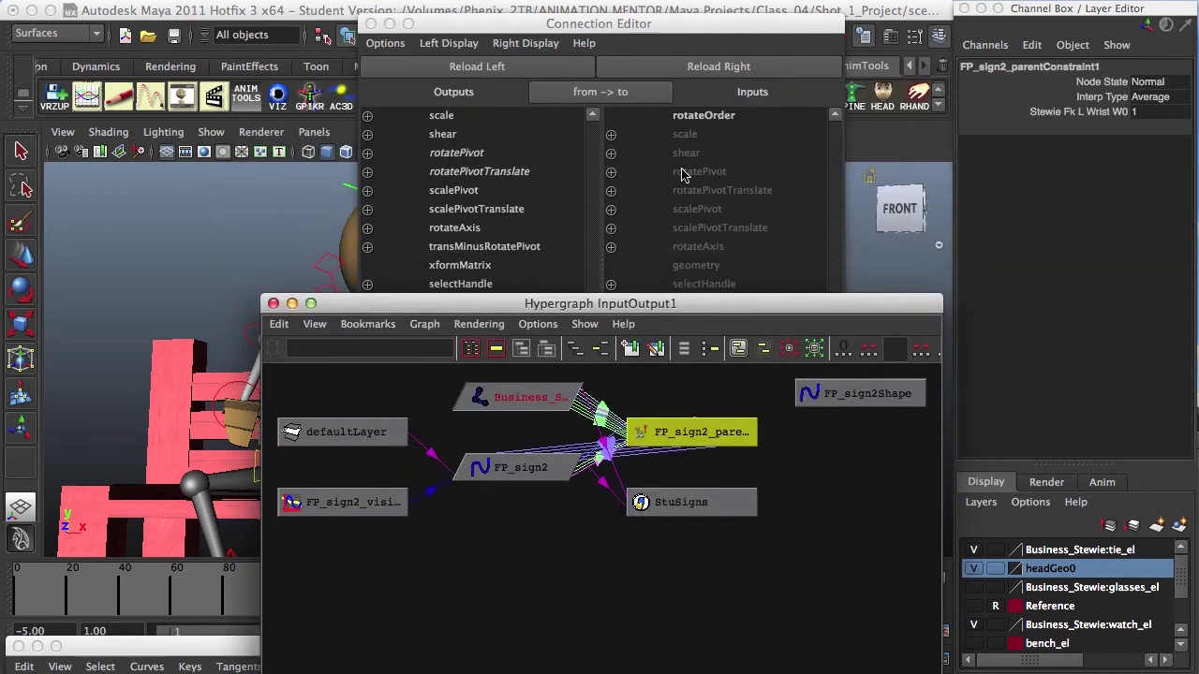
pyautogui.click(720, 66)
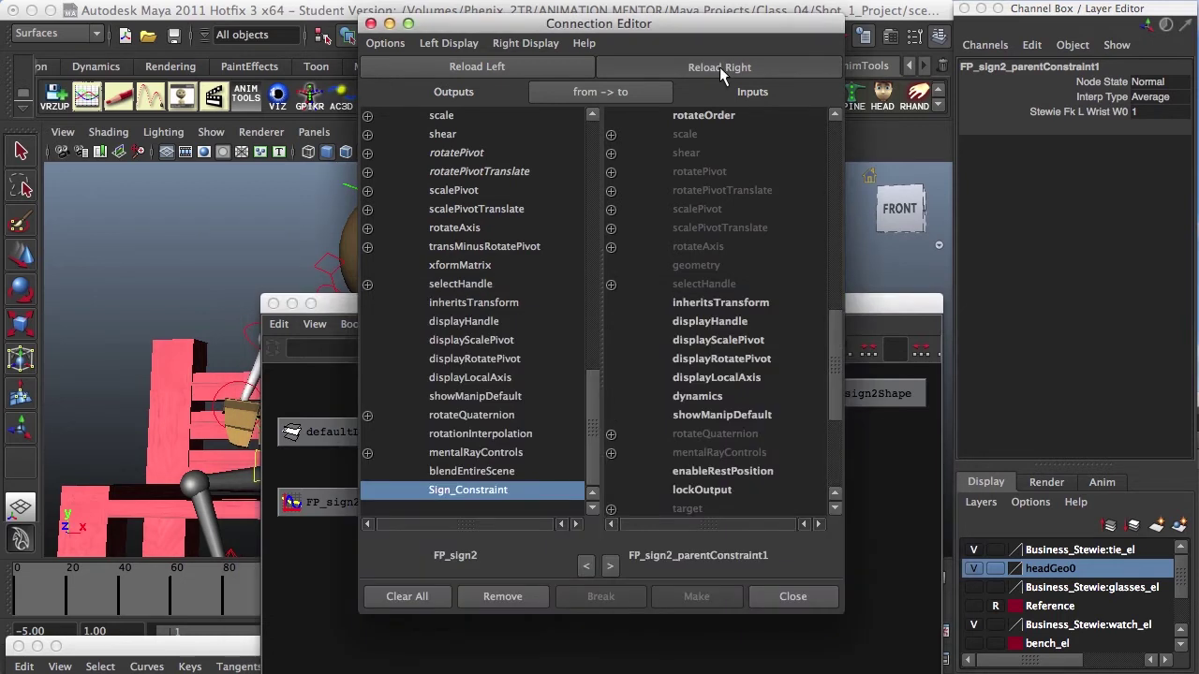
pyautogui.moveTo(833, 323); pyautogui.dragTo(813, 109)
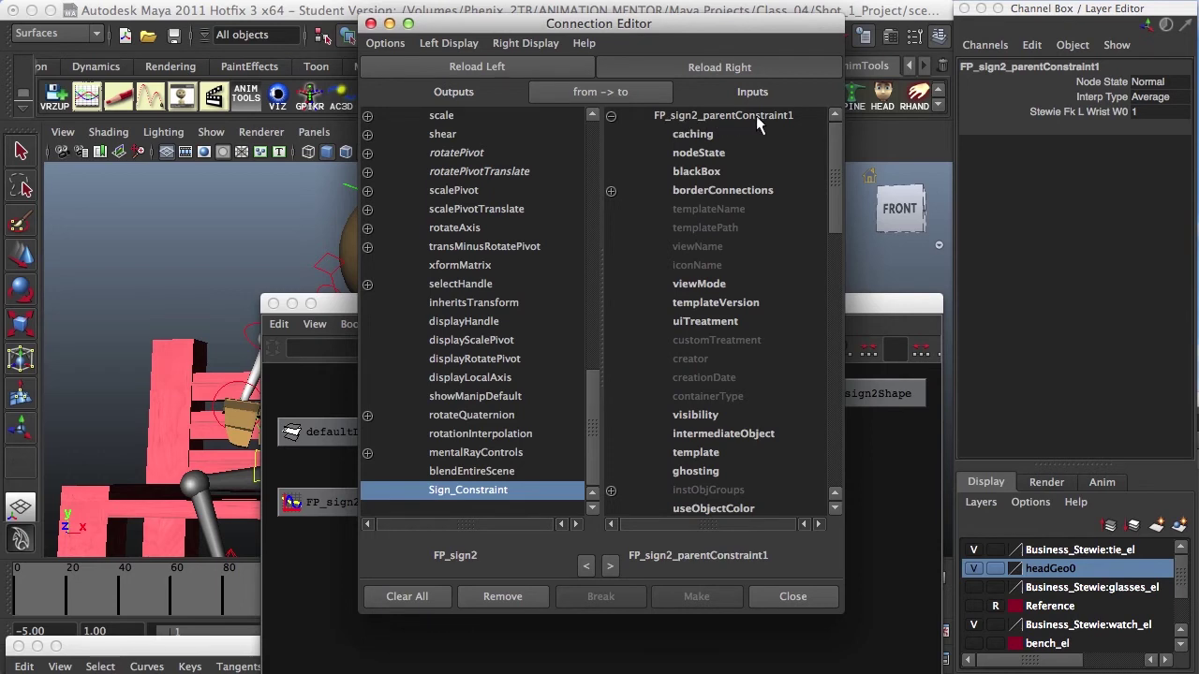
pyautogui.moveTo(830, 139); pyautogui.dragTo(843, 415)
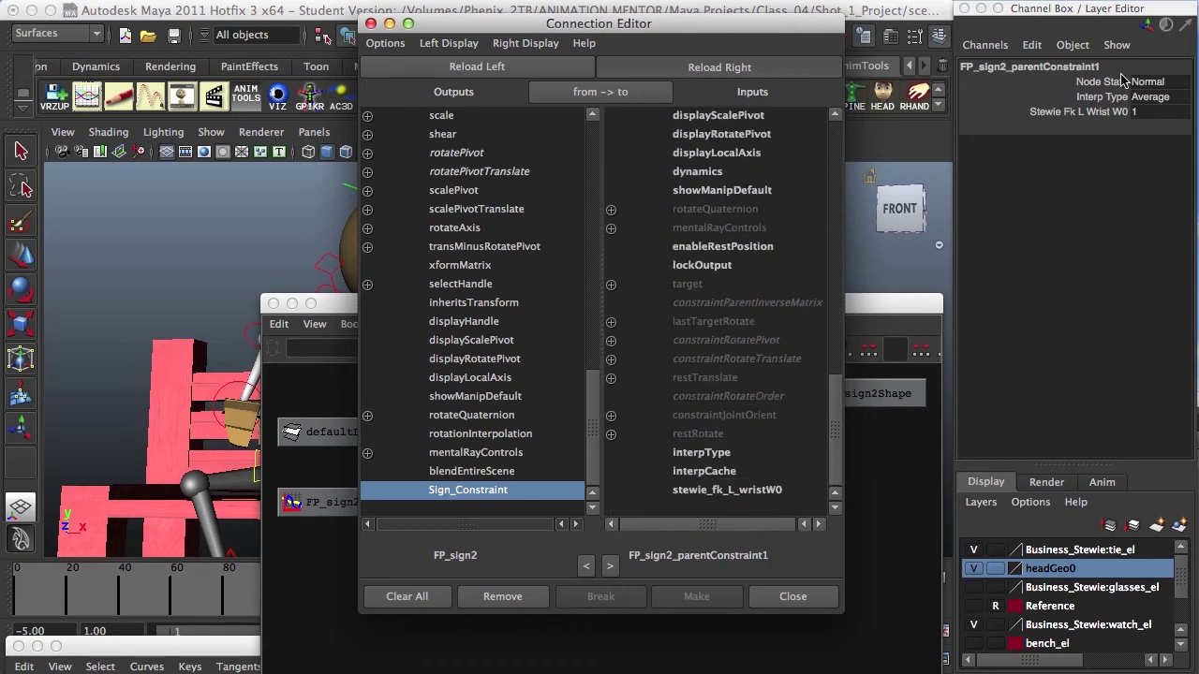
pyautogui.click(707, 489)
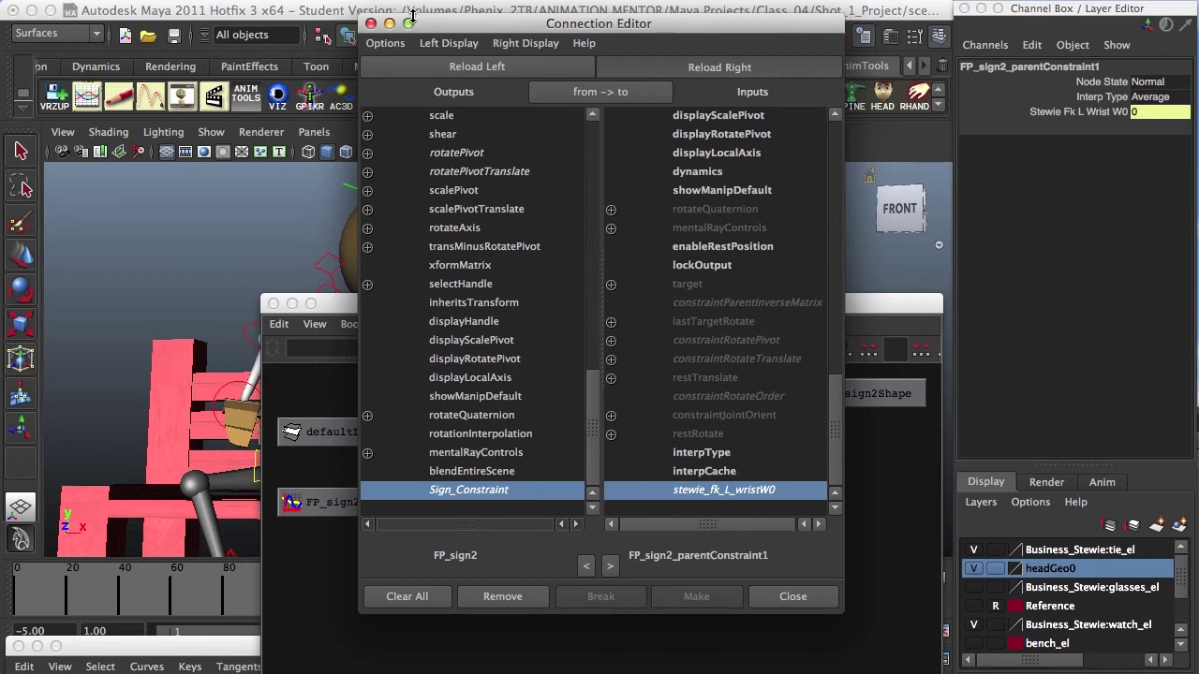
pyautogui.click(791, 596)
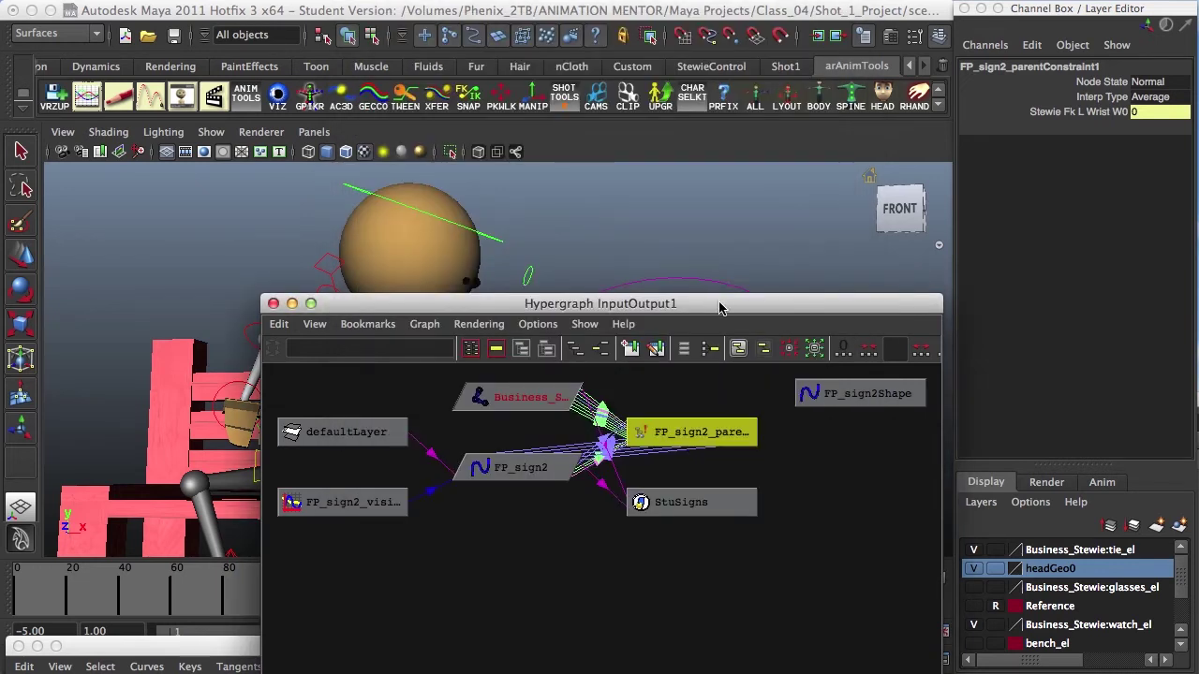
# - Close the Hypergraph and reselect the sign's control circle
pyautogui.moveTo(719, 308); pyautogui.dragTo(646, 183)
pyautogui.click(202, 181)
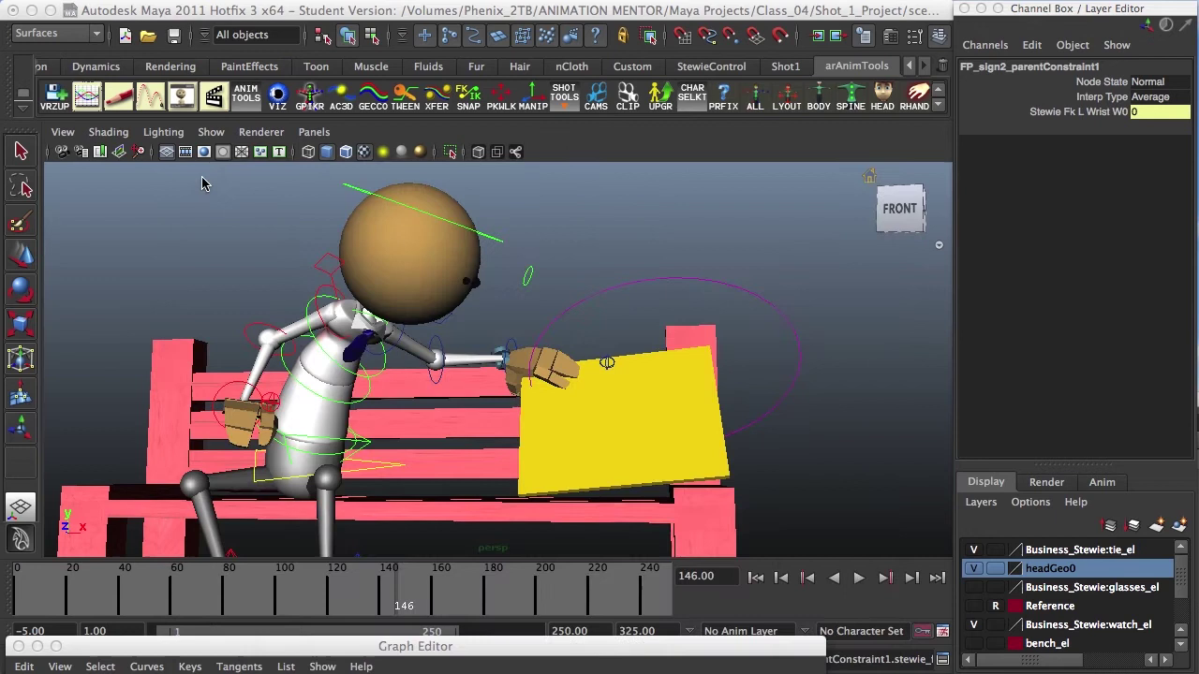
pyautogui.click(683, 267)
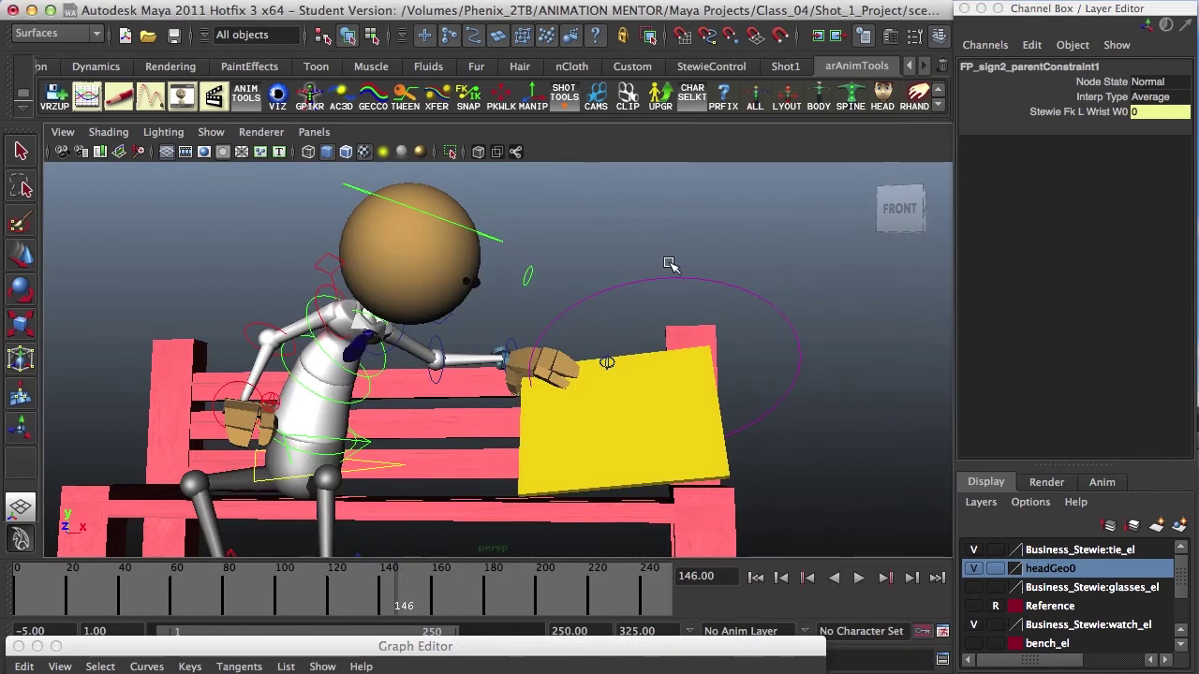
pyautogui.click(667, 280)
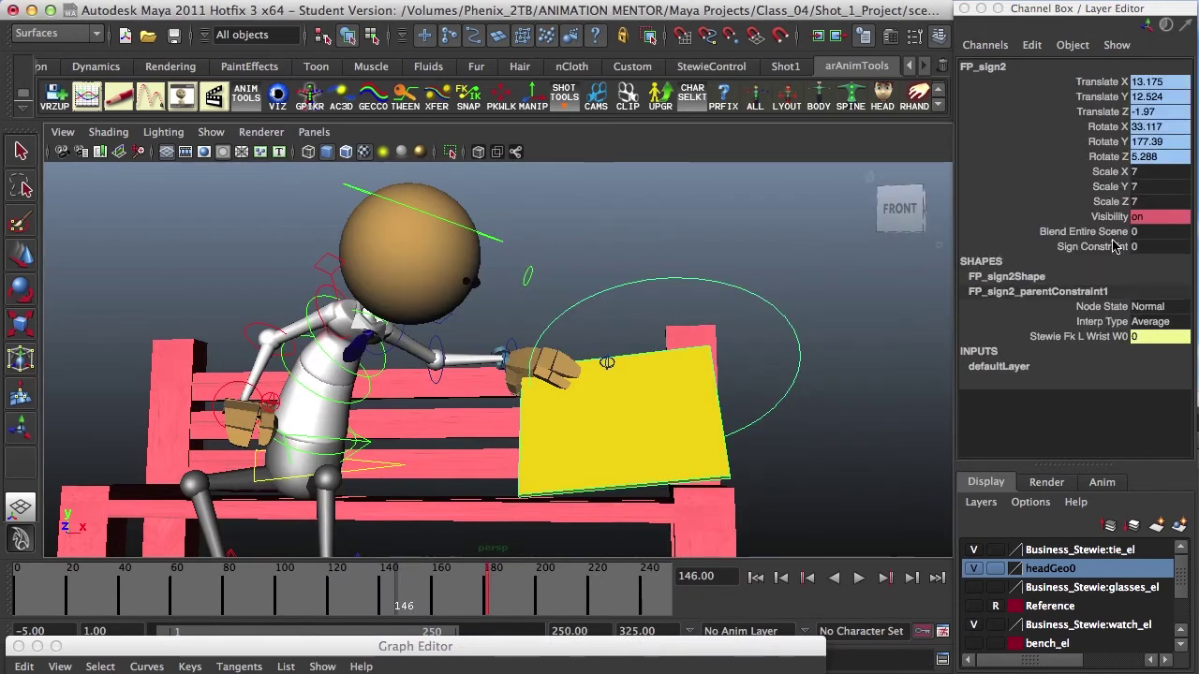
# - Set Sign Constraint to 1 and back to 0, watching Wrist W0 follow
pyautogui.doubleClick(1142, 247)
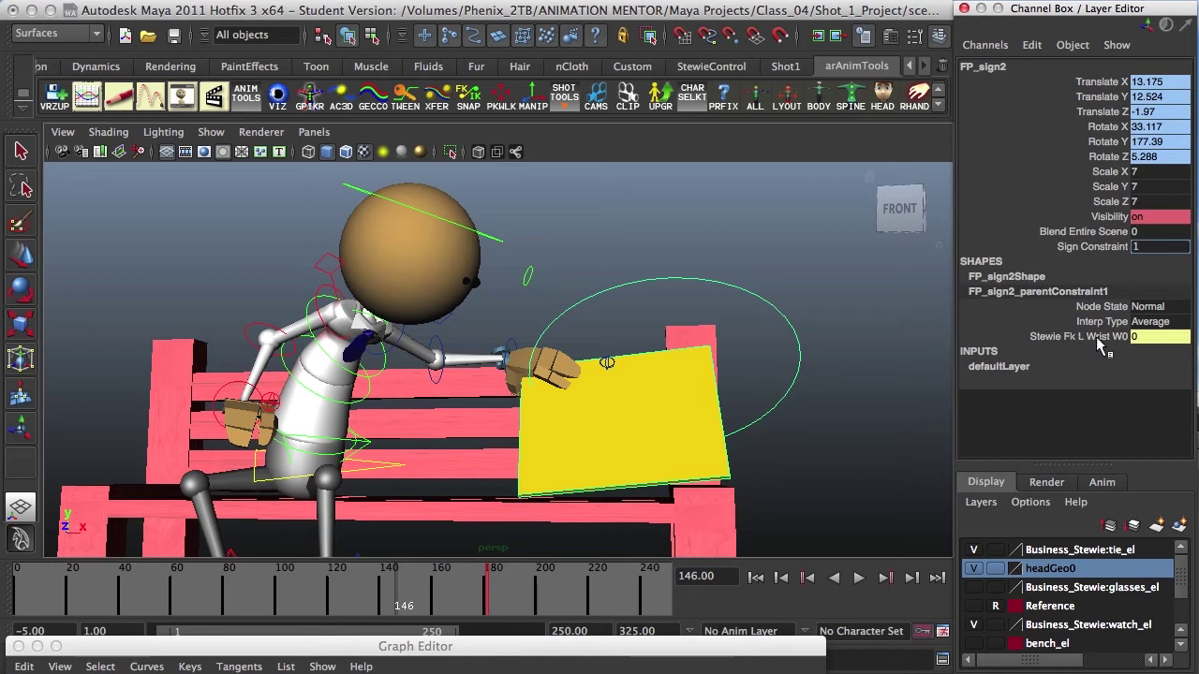
pyautogui.press('Return')
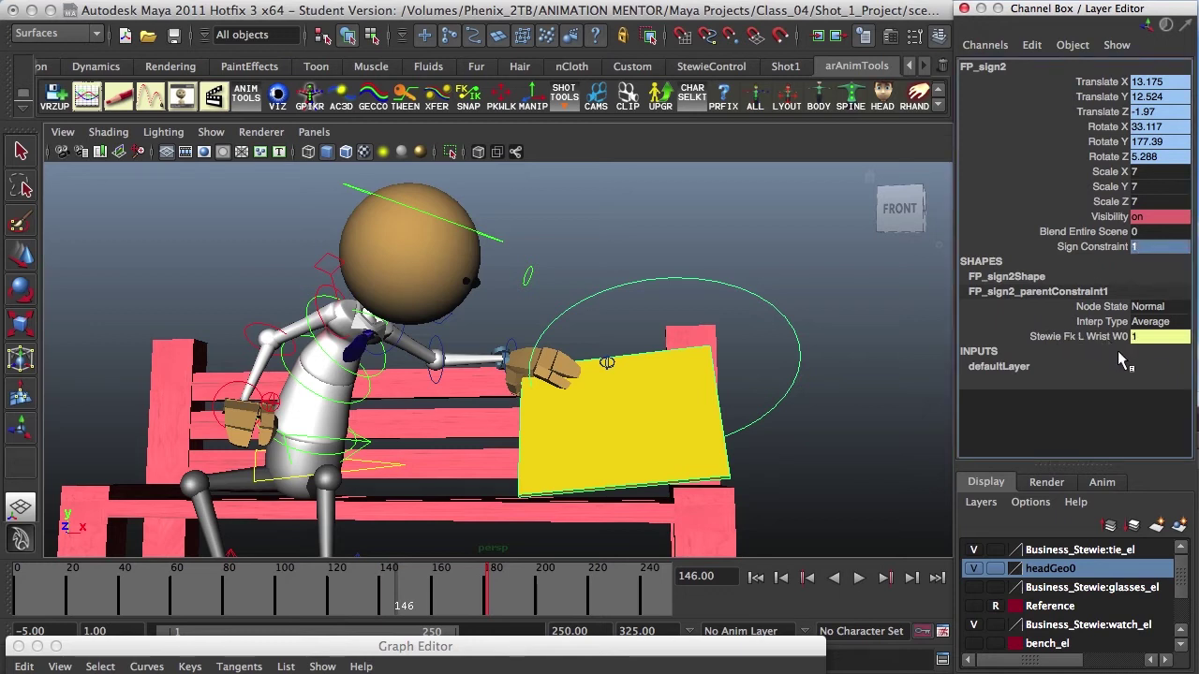
pyautogui.click(1151, 249)
pyautogui.write('0')
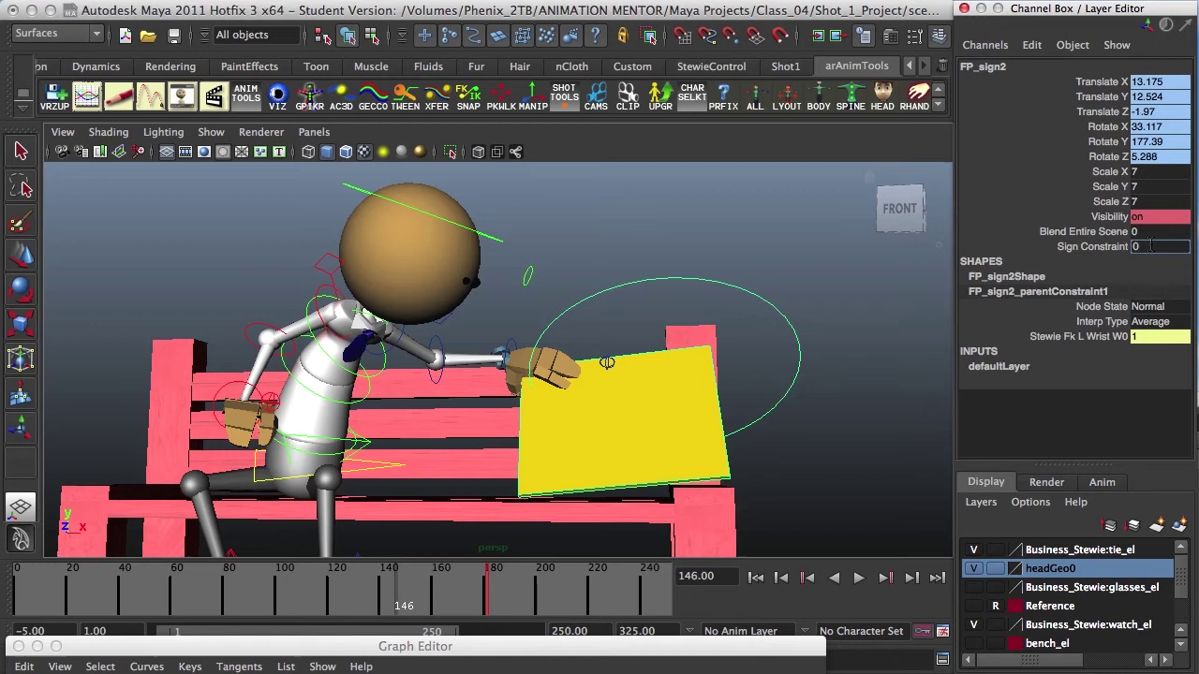
pyautogui.press('Return')
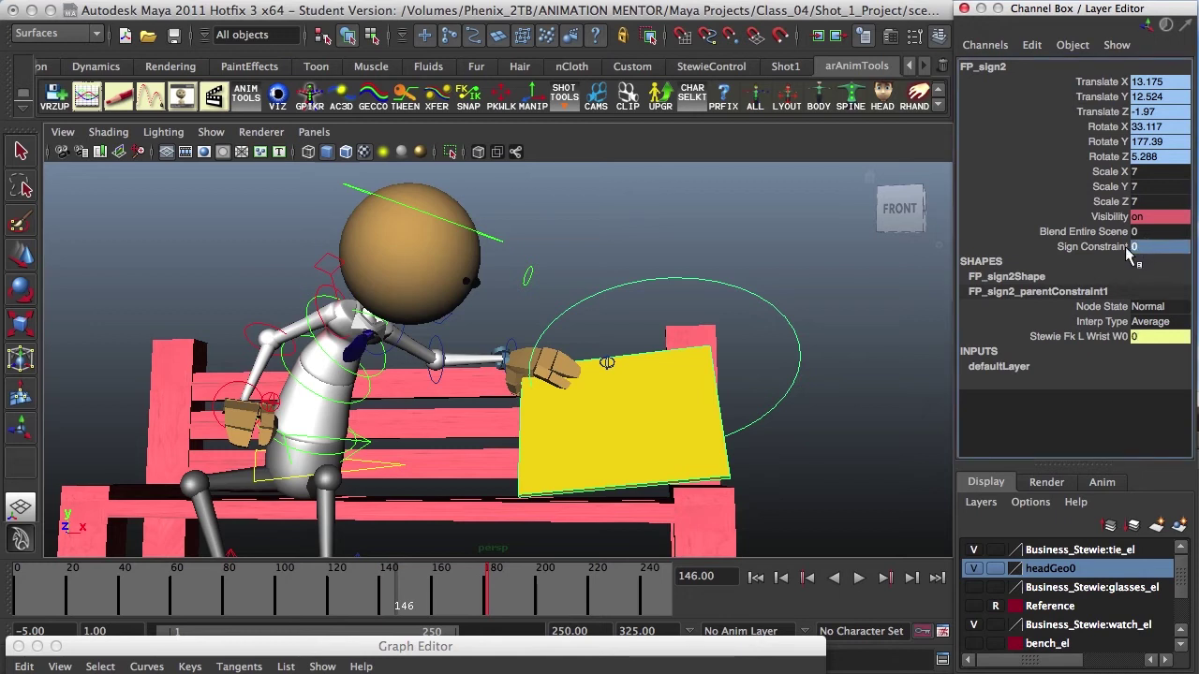
# - Set Sign Constraint to 1 and key it at frame 146
pyautogui.click(1144, 247)
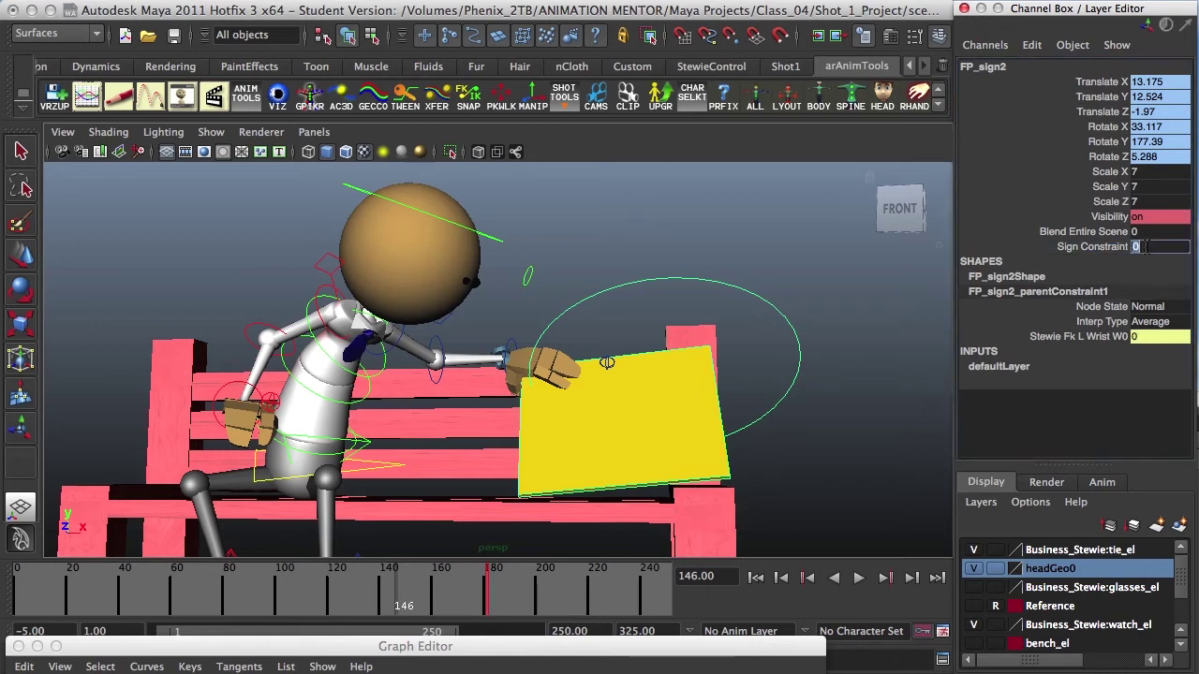
pyautogui.write('1')
pyautogui.press('Return')
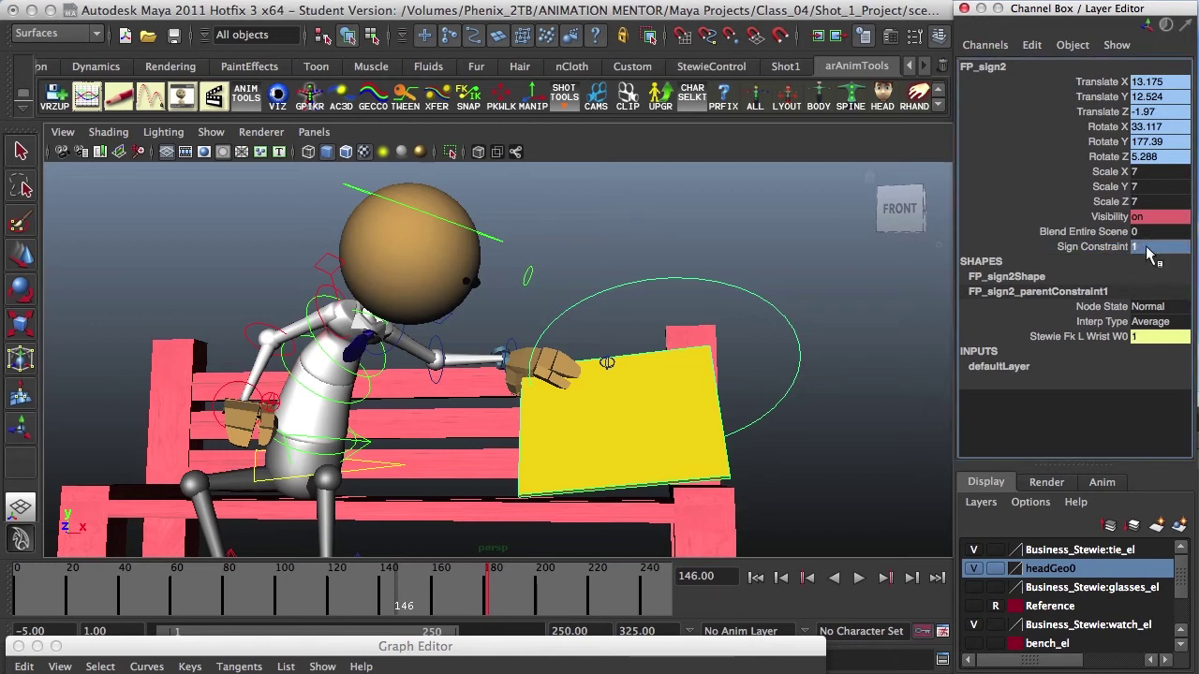
pyautogui.rightClick(1098, 247)
pyautogui.click(1134, 278)
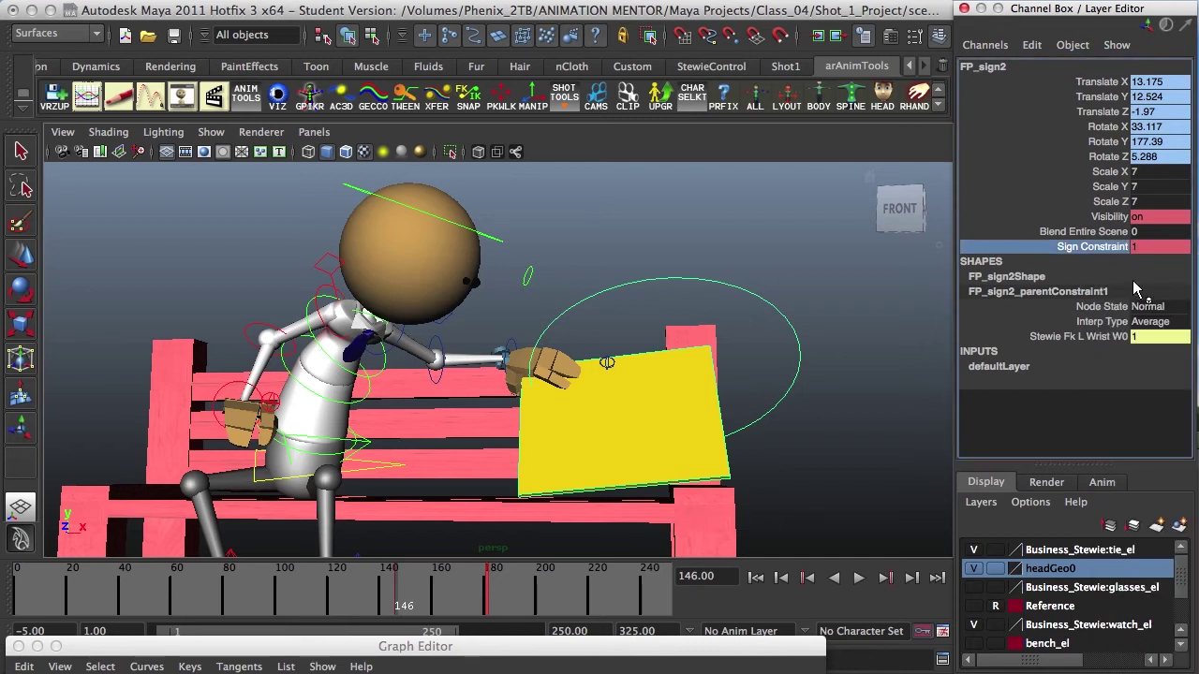
# - Set Sign Constraint to 0 at frame 145, then play back and return to frame 146
pyautogui.click(395, 592)
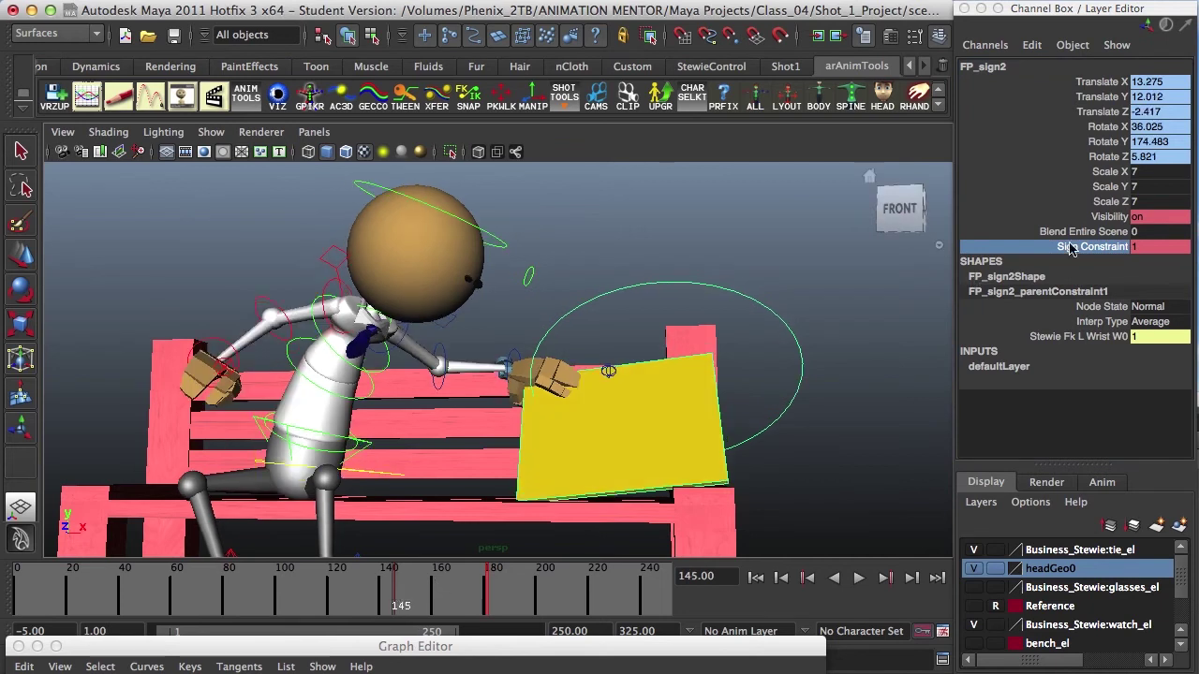
pyautogui.doubleClick(1153, 246)
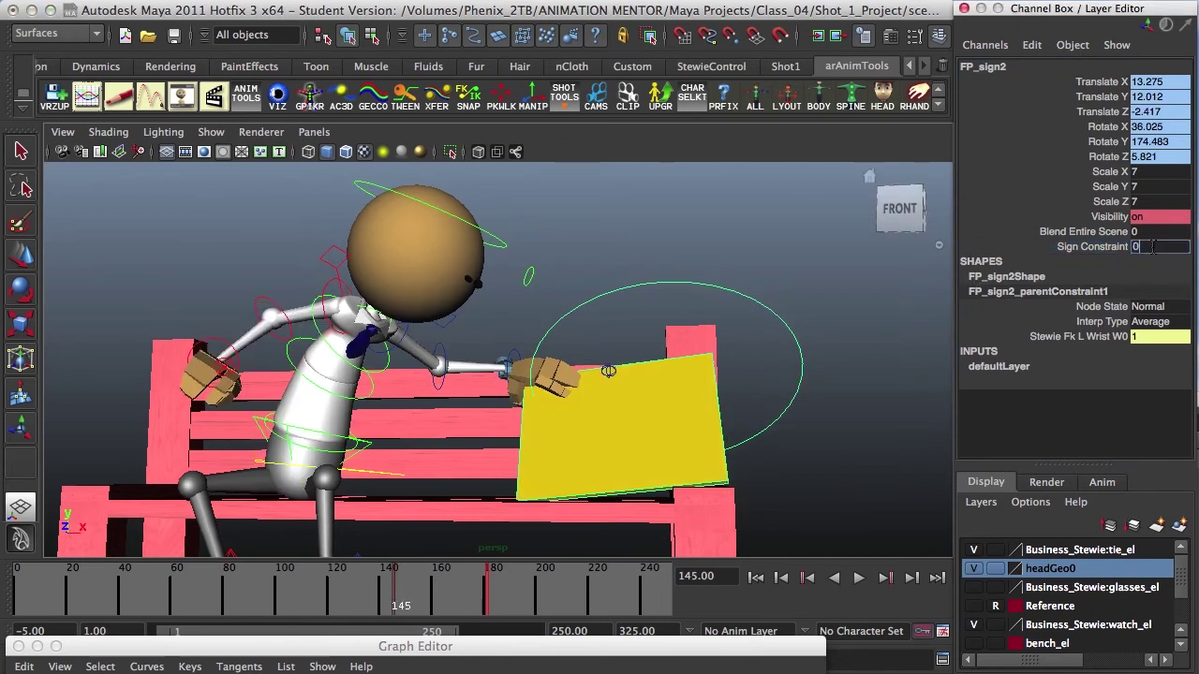
pyautogui.press('Return')
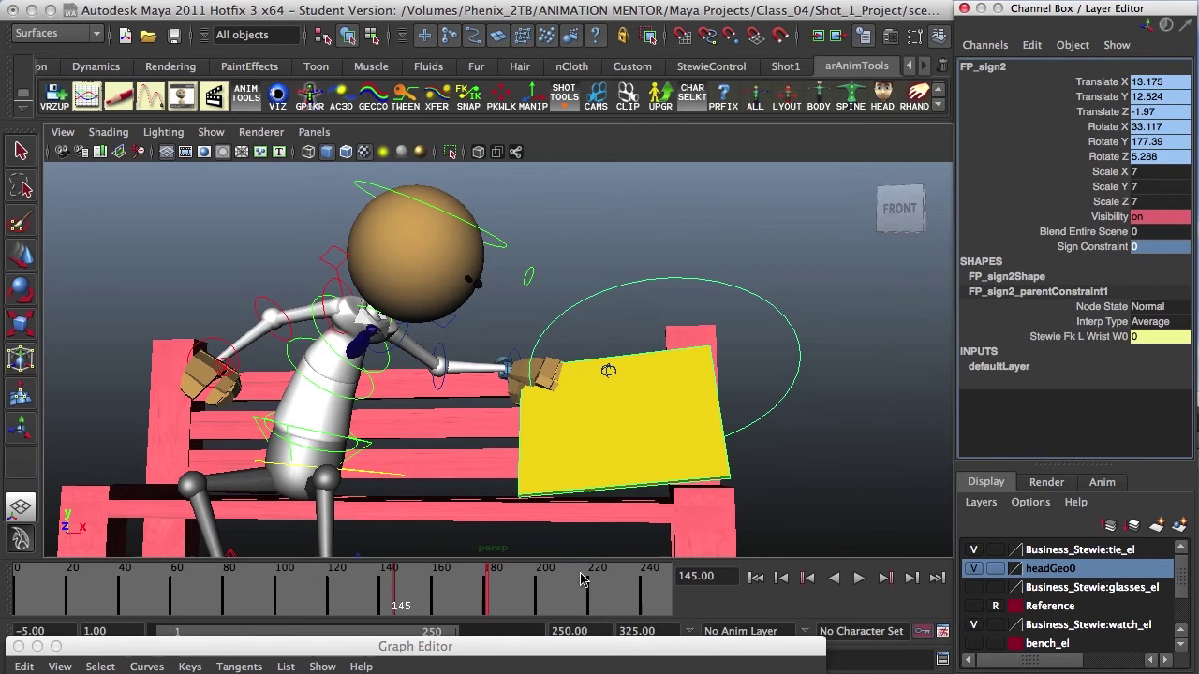
pyautogui.hotkey('alt', 'v')
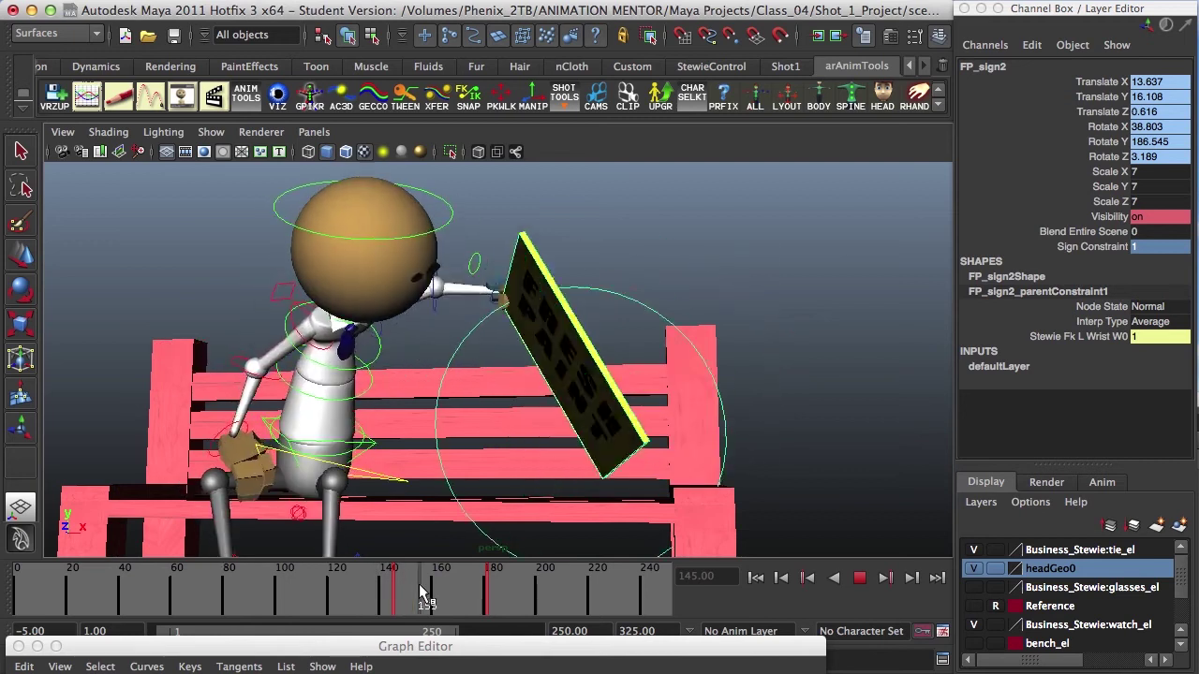
pyautogui.hotkey('alt', 'v')
pyautogui.hotkey('alt', ',')
pyautogui.hotkey('alt', ',')
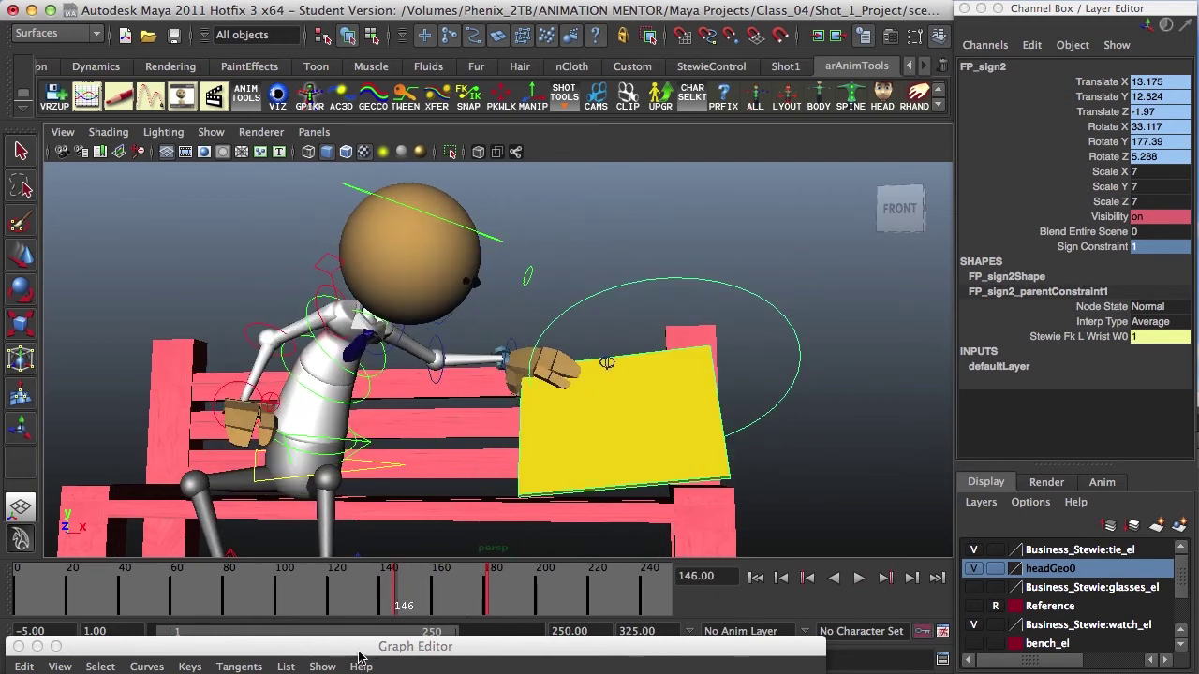
# - Enlarge the Graph Editor, select FP_sign2, and frame only its Sign Constraint curve
pyautogui.click(873, 414)
pyautogui.moveTo(513, 646); pyautogui.dragTo(524, 67)
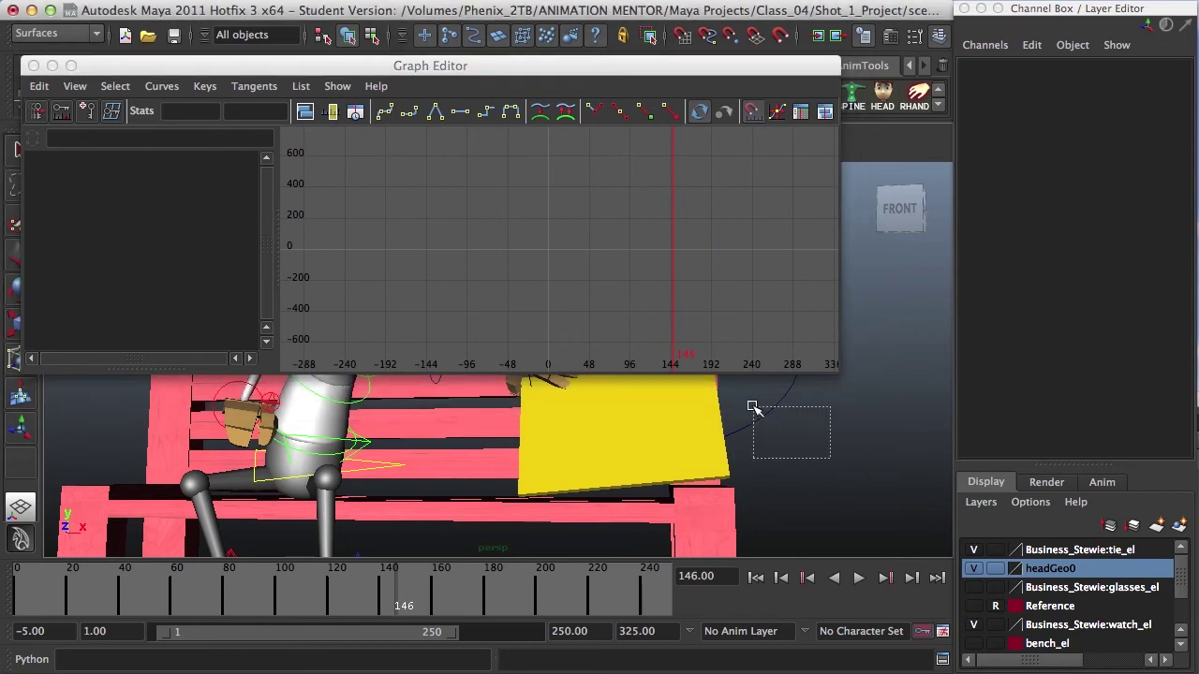
pyautogui.click(755, 411)
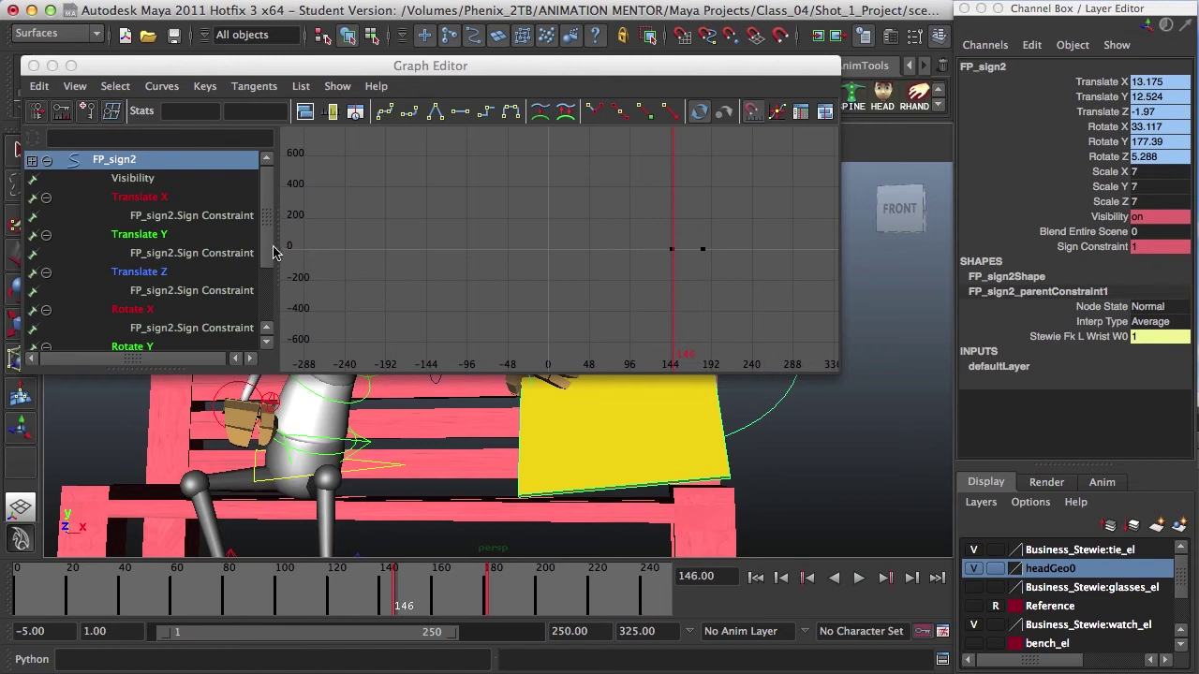
pyautogui.moveTo(266, 250); pyautogui.dragTo(266, 318)
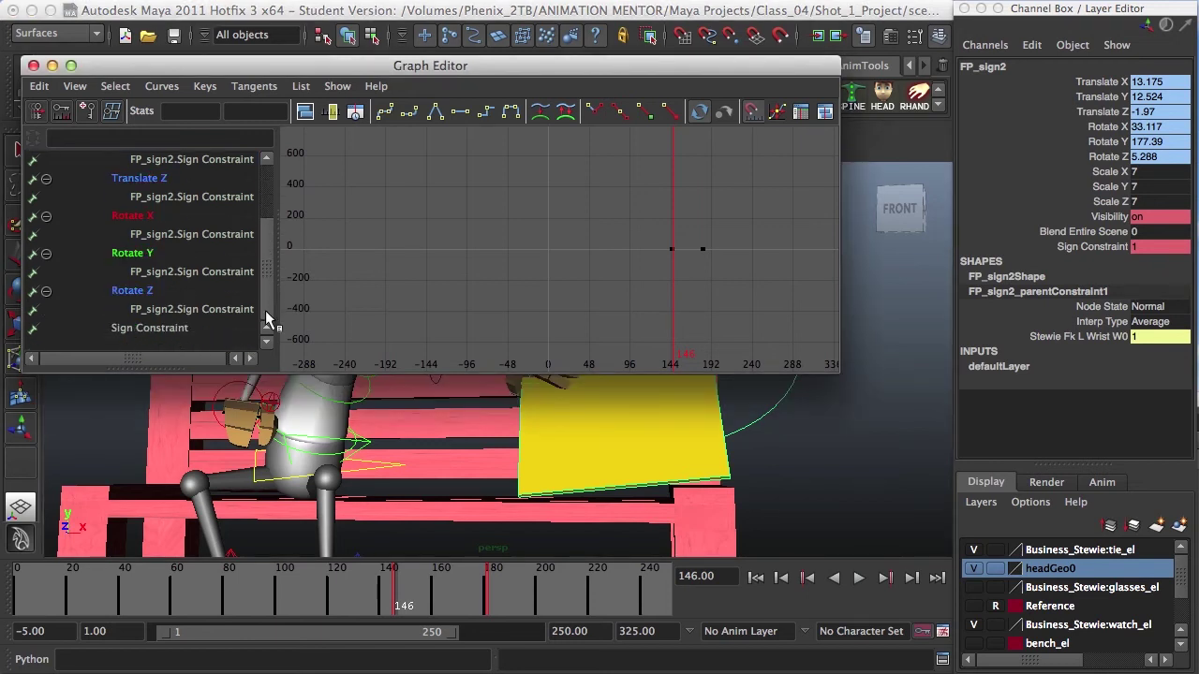
pyautogui.click(152, 328)
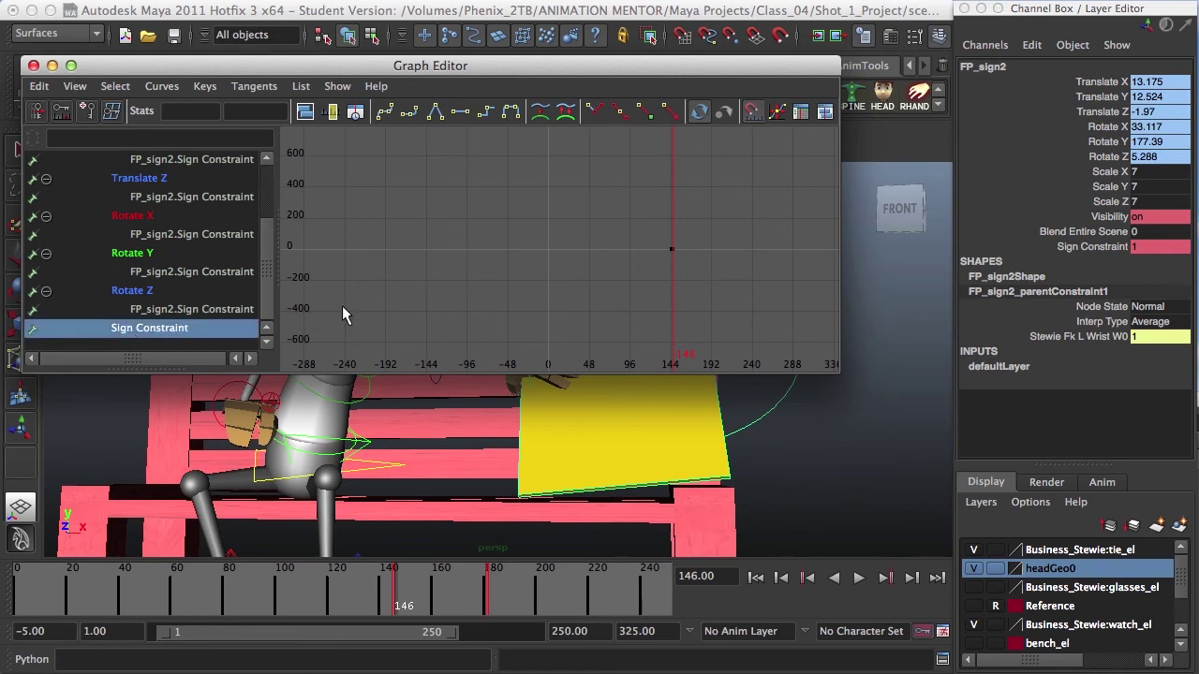
pyautogui.press('f')
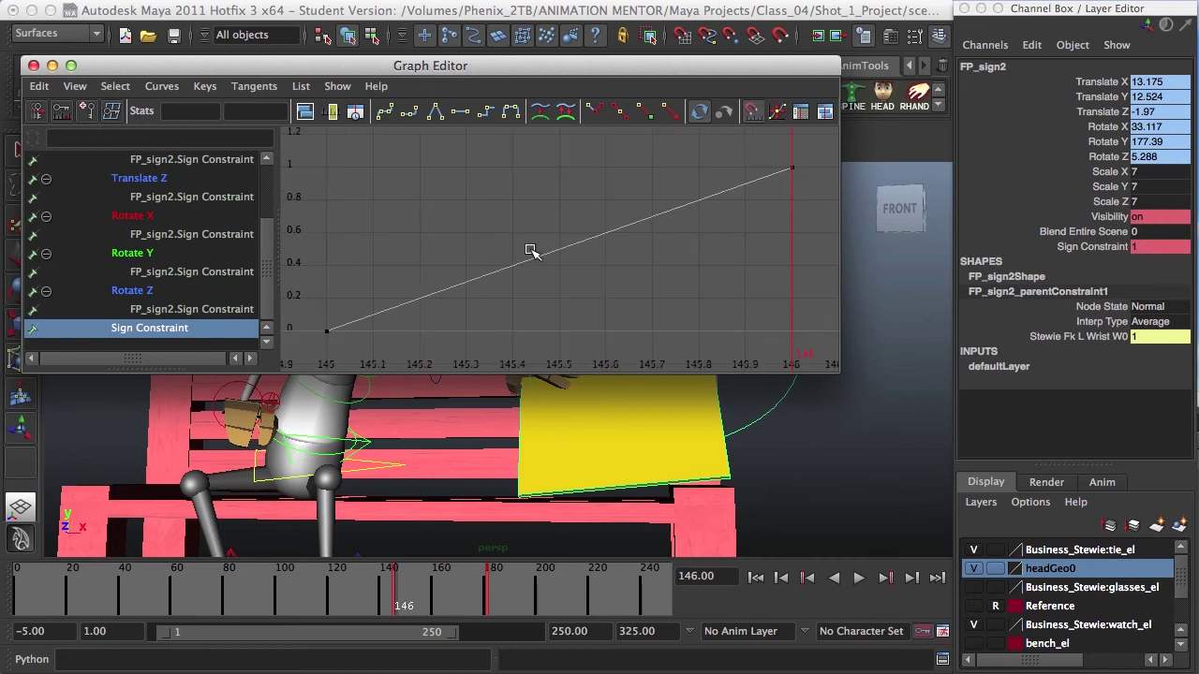
pyautogui.keyDown('alt'); pyautogui.moveTo(531, 257); pyautogui.dragTo(412, 254, button='right'); pyautogui.keyUp('alt')
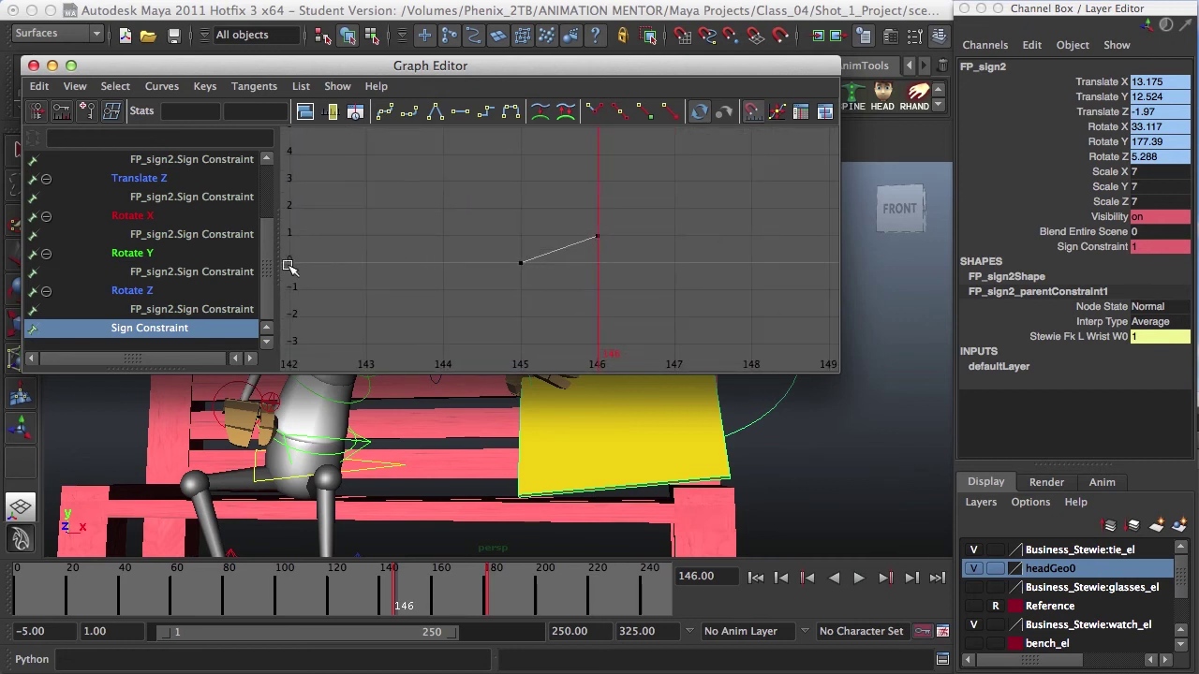
# - Collapse the Translate and Rotate channel groups, then show and frame all FP_sign2 curves
pyautogui.click(47, 291)
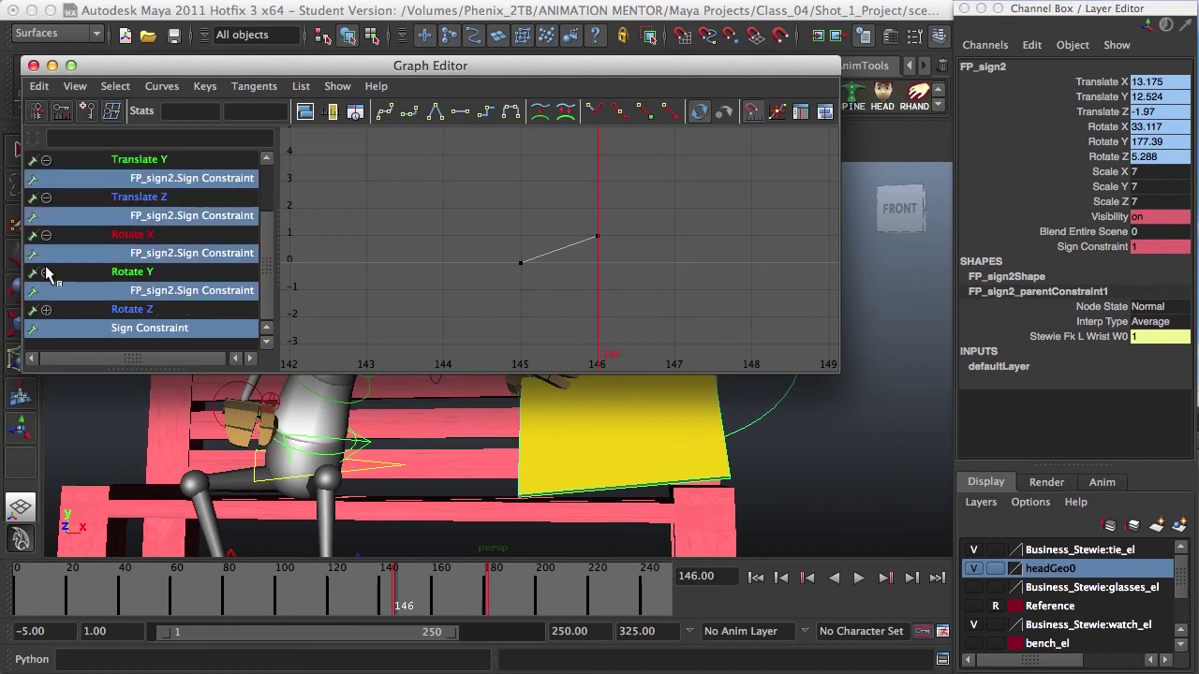
pyautogui.click(45, 272)
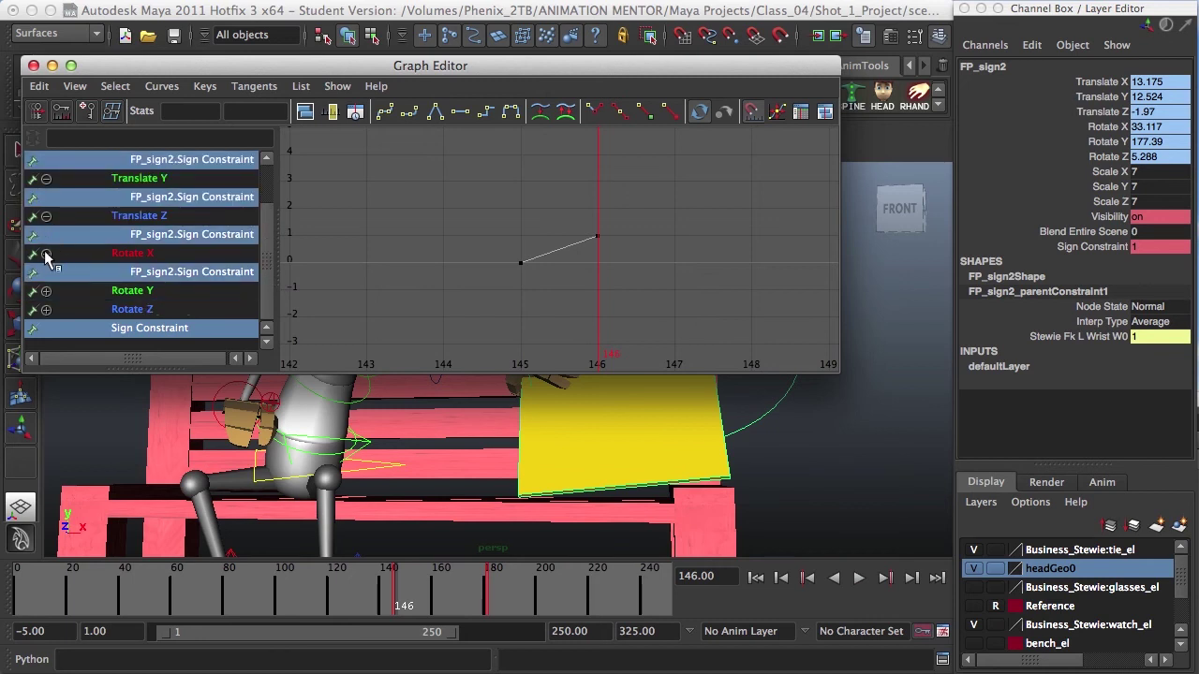
pyautogui.click(46, 254)
pyautogui.click(45, 234)
pyautogui.click(46, 216)
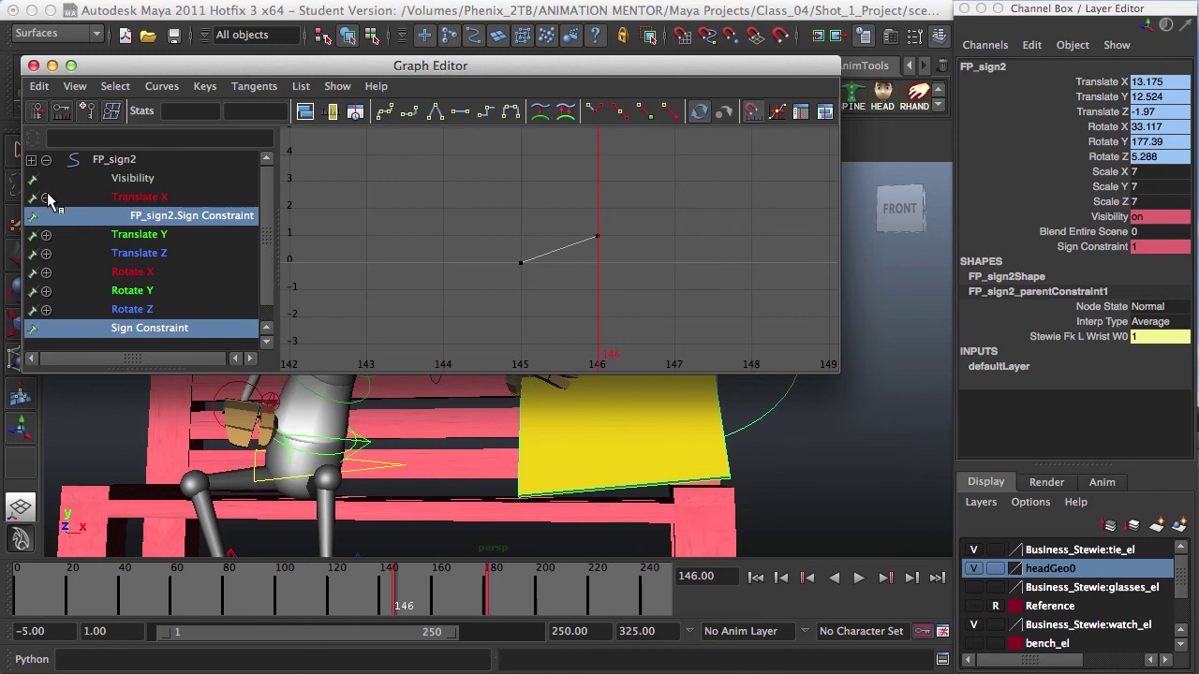
pyautogui.click(46, 198)
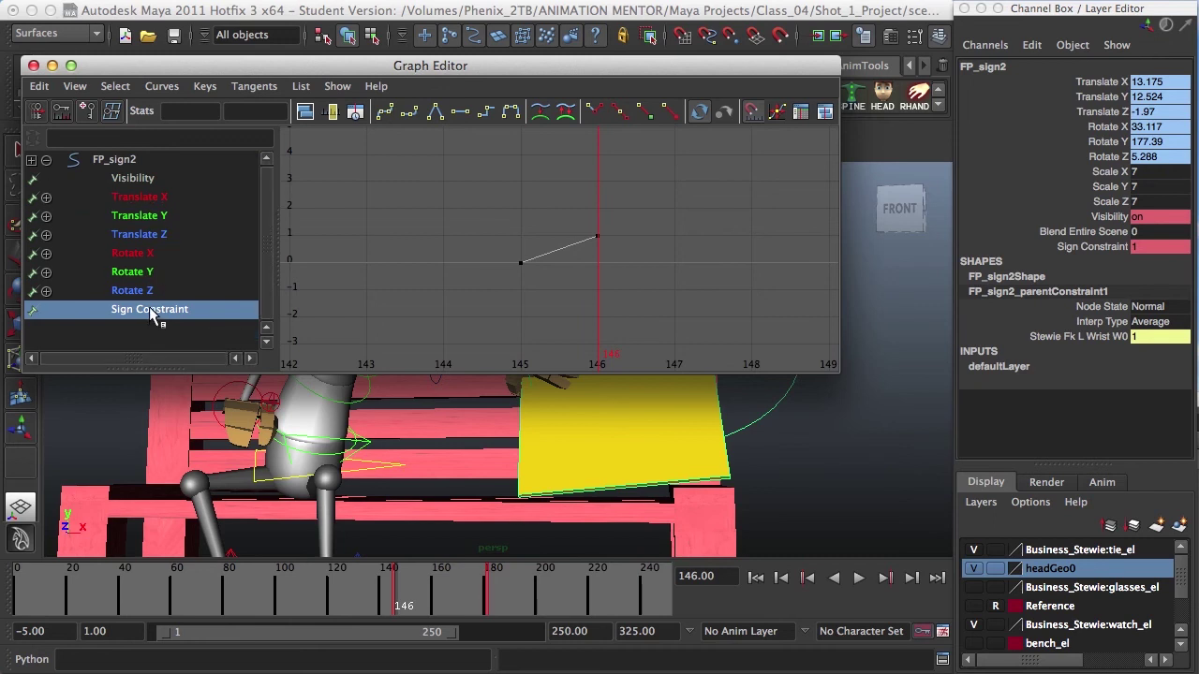
pyautogui.scroll(-5, 625, 283)
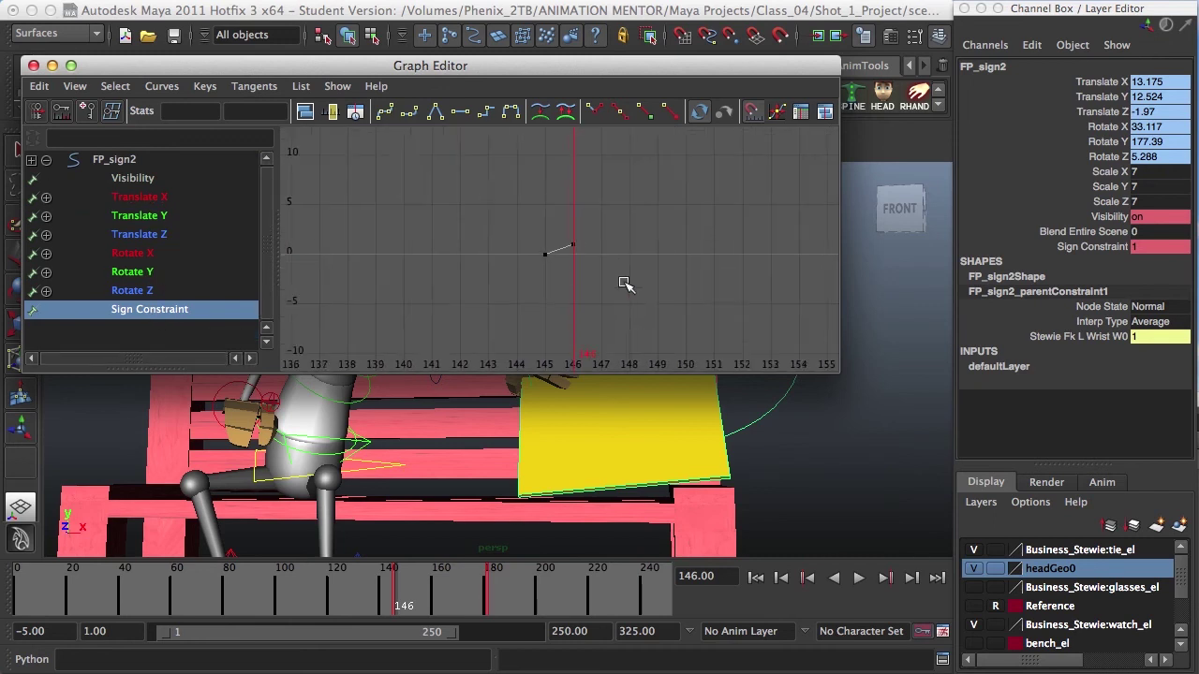
pyautogui.scroll(-1, 624, 282)
pyautogui.click(113, 160)
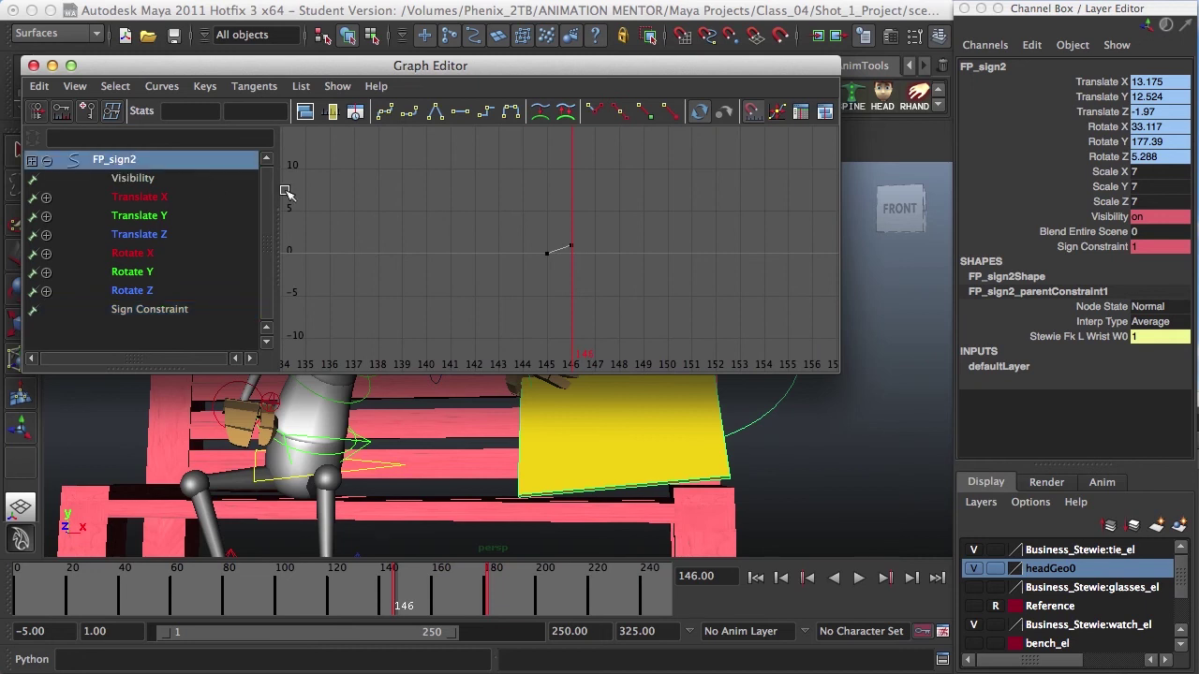
pyautogui.press('f')
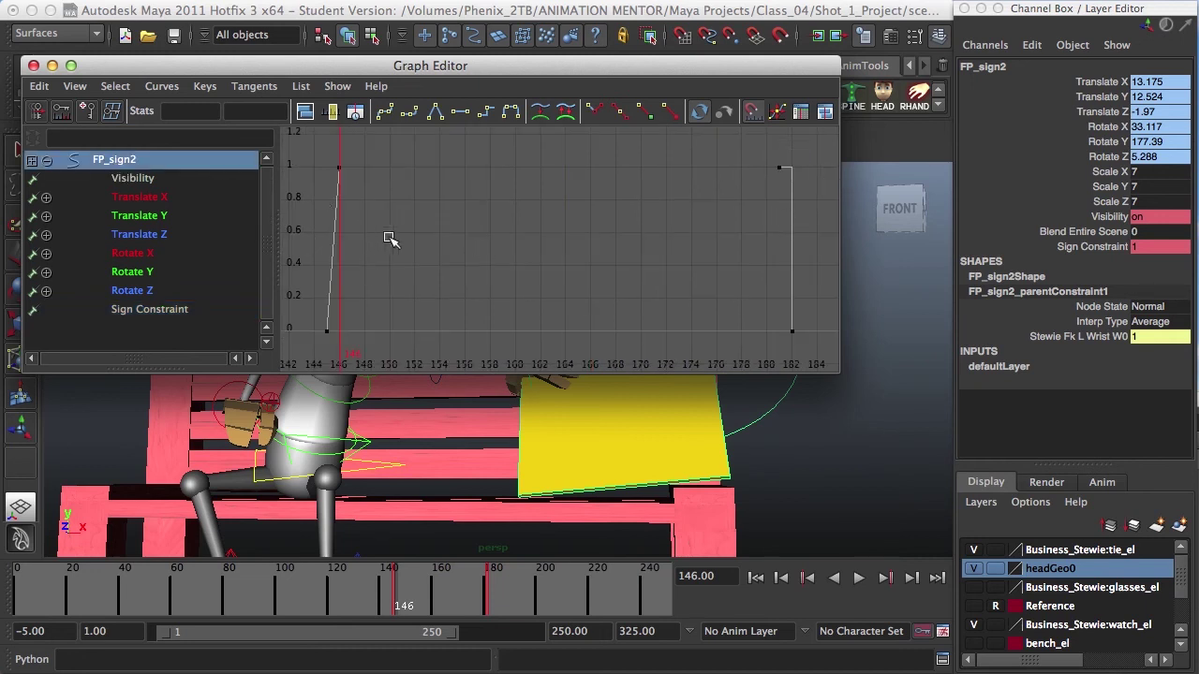
# - Close the Graph Editor, play back, and stop at frame 146 with the sign in hand
pyautogui.click(33, 66)
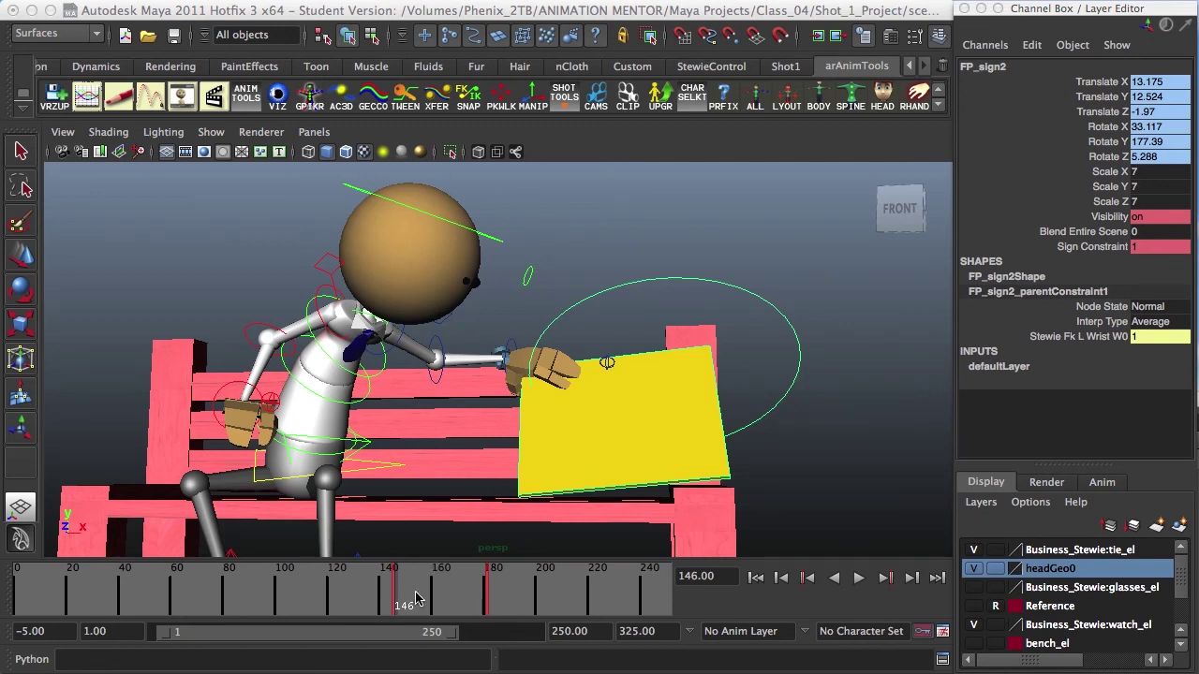
pyautogui.hotkey('alt', 'v')
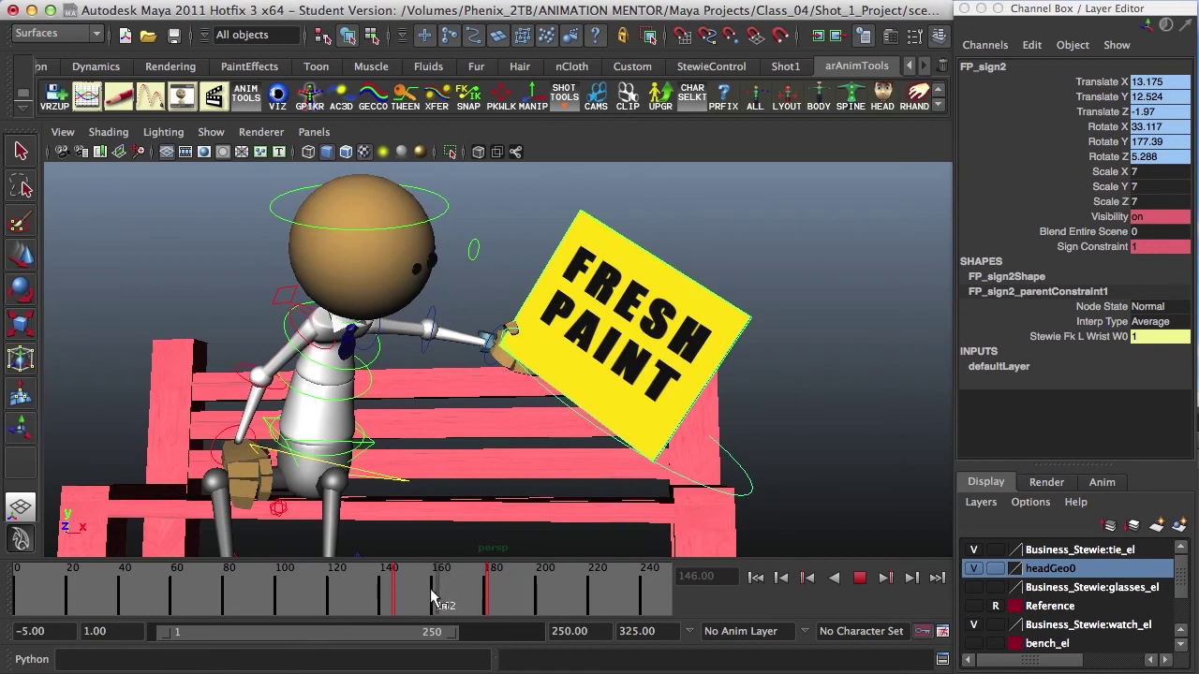
pyautogui.click(398, 599)
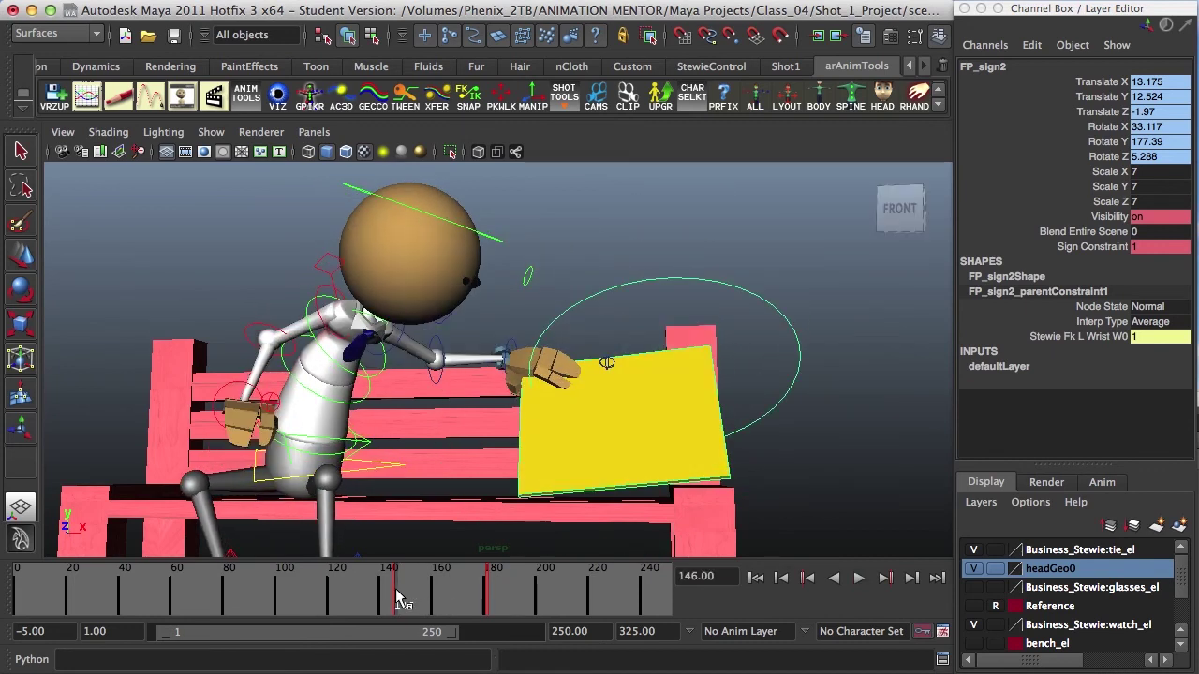
pyautogui.press('.')
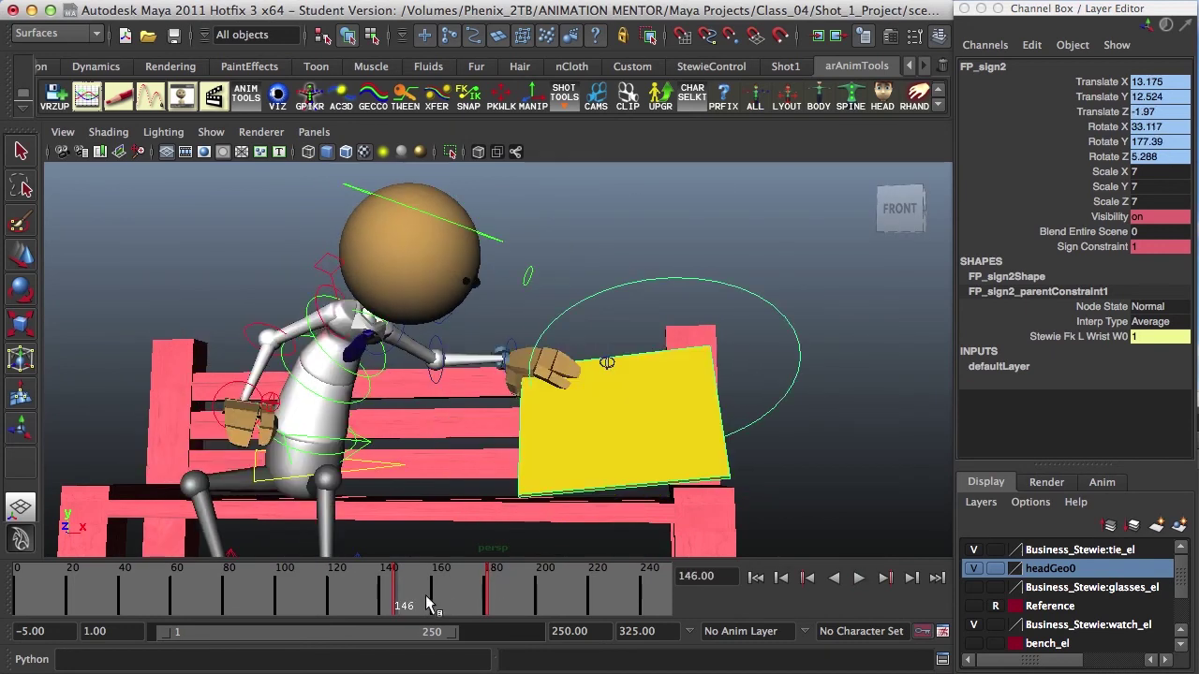